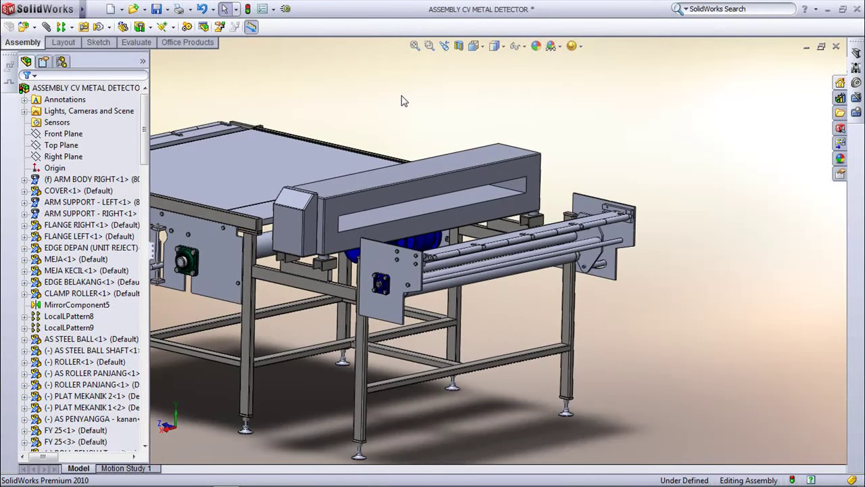
# - Ctrl-select the seven roller segments along the first shaft
pyautogui.click(451, 257)
pyautogui.scroll(-3, 475, 252)
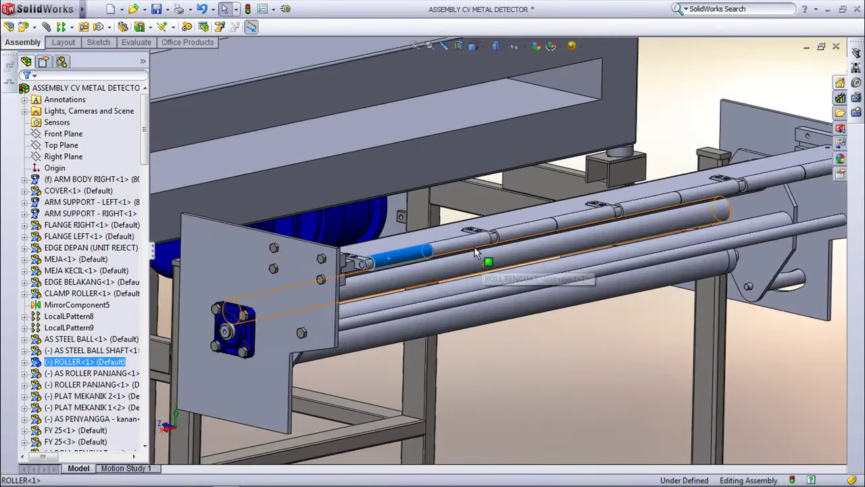
pyautogui.keyDown('ctrl'); pyautogui.click(498, 238); pyautogui.keyUp('ctrl')
pyautogui.keyDown('ctrl'); pyautogui.click(574, 217); pyautogui.keyUp('ctrl')
pyautogui.keyDown('ctrl'); pyautogui.click(648, 201); pyautogui.keyUp('ctrl')
pyautogui.keyDown('ctrl'); pyautogui.click(682, 197); pyautogui.keyUp('ctrl')
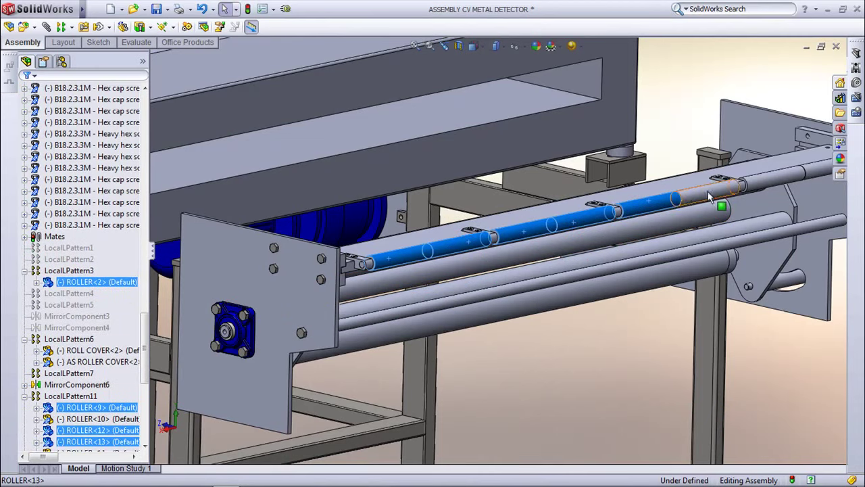
pyautogui.keyDown('ctrl'); pyautogui.click(710, 194); pyautogui.keyUp('ctrl')
pyautogui.keyDown('ctrl'); pyautogui.click(816, 171); pyautogui.keyUp('ctrl')
pyautogui.scroll(2, 636, 323)
pyautogui.scroll(2, 635, 317)
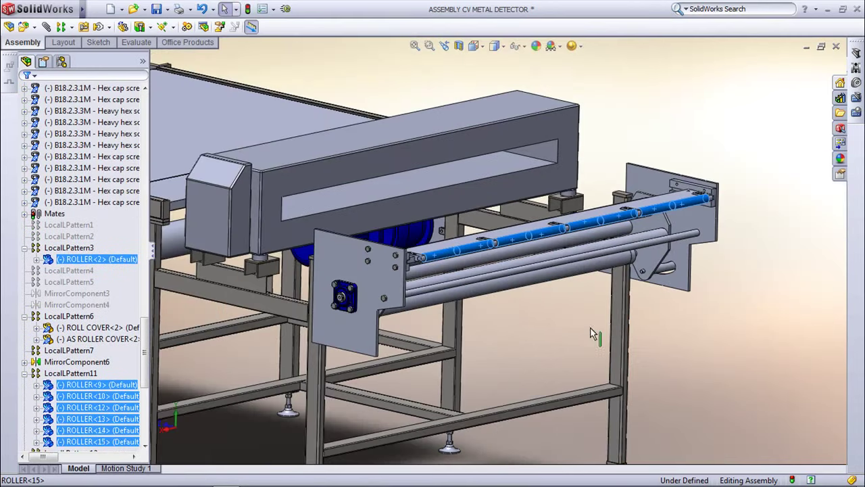
pyautogui.scroll(1, 572, 301)
pyautogui.scroll(1, 574, 298)
# - Add the front roller covers and the rollers under the belt to the selection
pyautogui.moveTo(582, 281); pyautogui.dragTo(563, 271, button='middle')
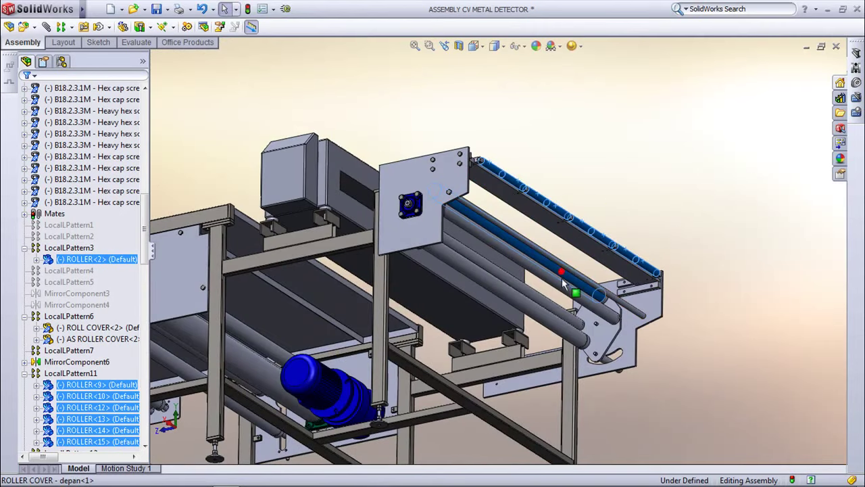
pyautogui.click(562, 280)
pyautogui.keyDown('ctrl'); pyautogui.click(563, 279); pyautogui.keyUp('ctrl')
pyautogui.moveTo(563, 280); pyautogui.dragTo(511, 315, button='middle')
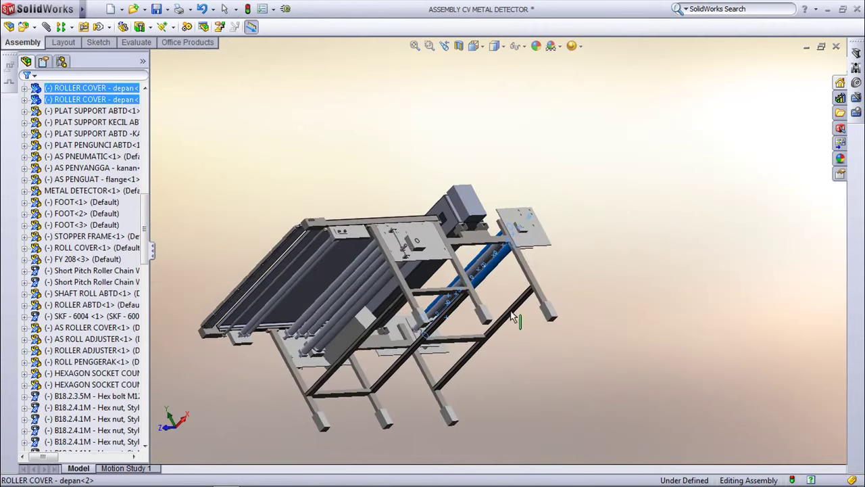
pyautogui.scroll(-5, 512, 315)
pyautogui.scroll(-1, 380, 338)
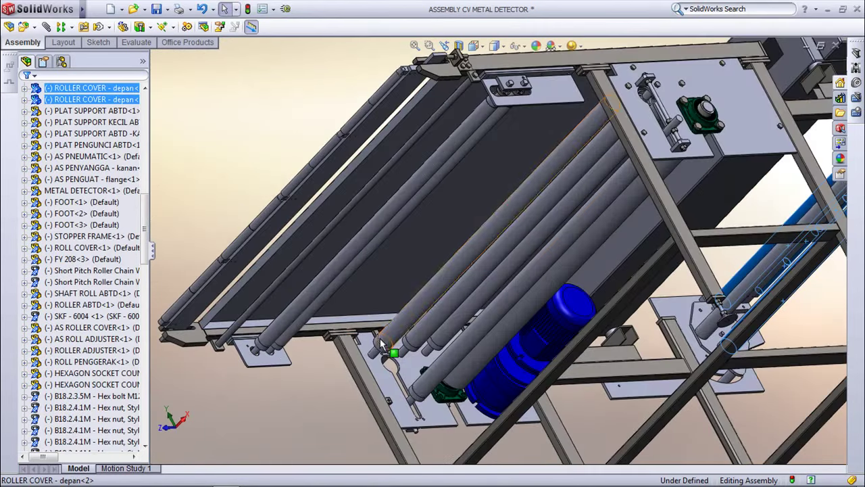
pyautogui.keyDown('ctrl'); pyautogui.click(462, 334); pyautogui.keyUp('ctrl')
pyautogui.keyDown('ctrl'); pyautogui.click(452, 302); pyautogui.keyUp('ctrl')
pyautogui.keyDown('ctrl'); pyautogui.click(447, 298); pyautogui.keyUp('ctrl')
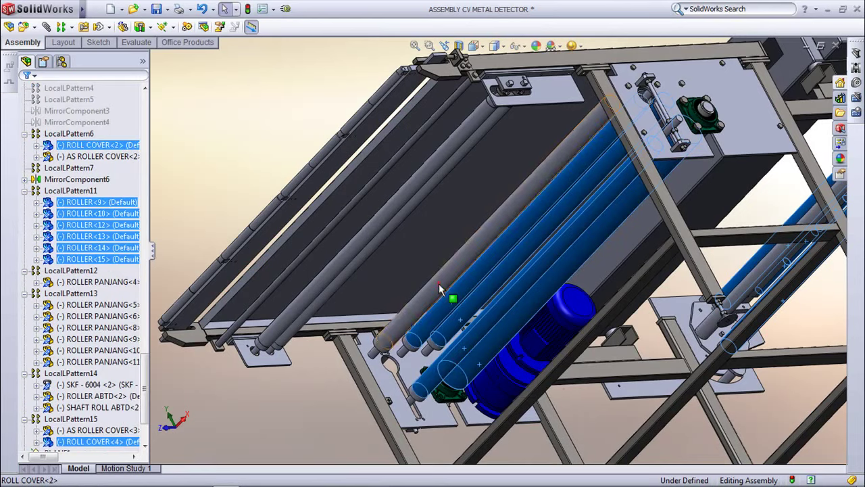
# - Add the left-side, upper-left and leftmost roller segments to the selection
pyautogui.keyDown('ctrl'); pyautogui.click(344, 300); pyautogui.keyUp('ctrl')
pyautogui.keyDown('ctrl'); pyautogui.click(336, 184); pyautogui.keyUp('ctrl')
pyautogui.keyDown('ctrl'); pyautogui.click(381, 93); pyautogui.keyUp('ctrl')
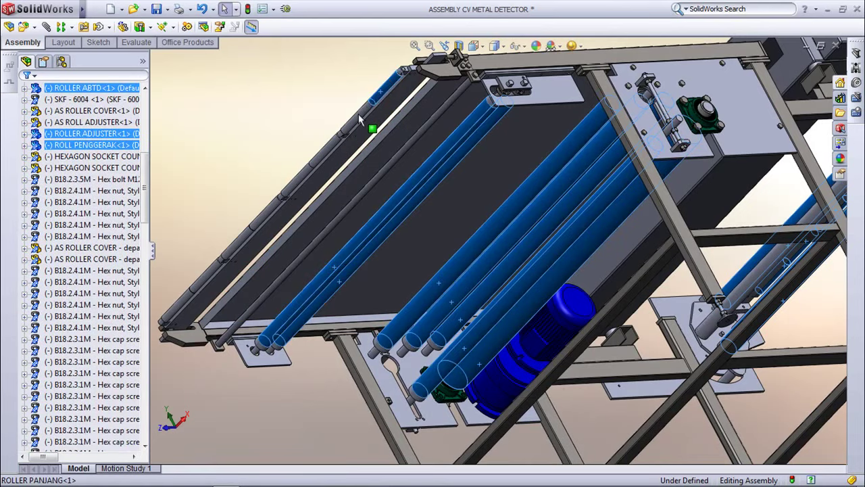
pyautogui.keyDown('ctrl'); pyautogui.click(321, 156); pyautogui.keyUp('ctrl')
pyautogui.keyDown('ctrl'); pyautogui.click(299, 173); pyautogui.keyUp('ctrl')
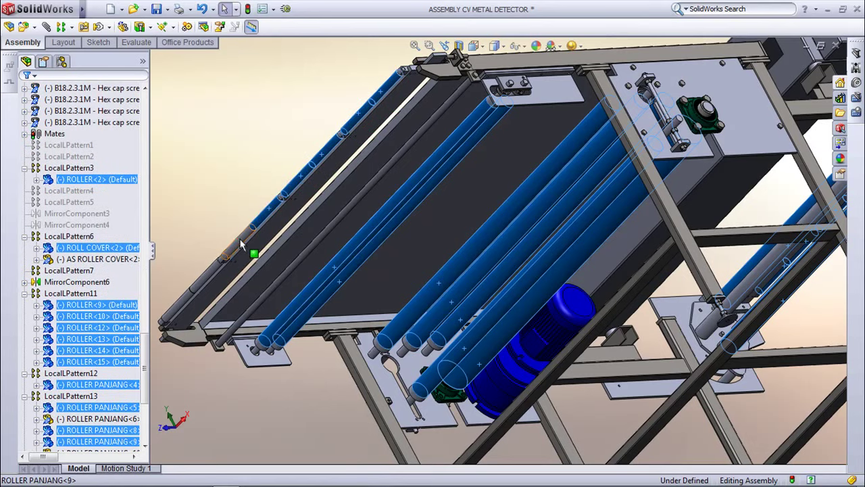
pyautogui.keyDown('ctrl'); pyautogui.click(196, 312); pyautogui.keyUp('ctrl')
pyautogui.keyDown('ctrl'); pyautogui.click(180, 299); pyautogui.keyUp('ctrl')
# - Invert the roller selection, hide every other component, and orbit to a lower side view
pyautogui.rightClick(251, 127)
pyautogui.click(295, 135)
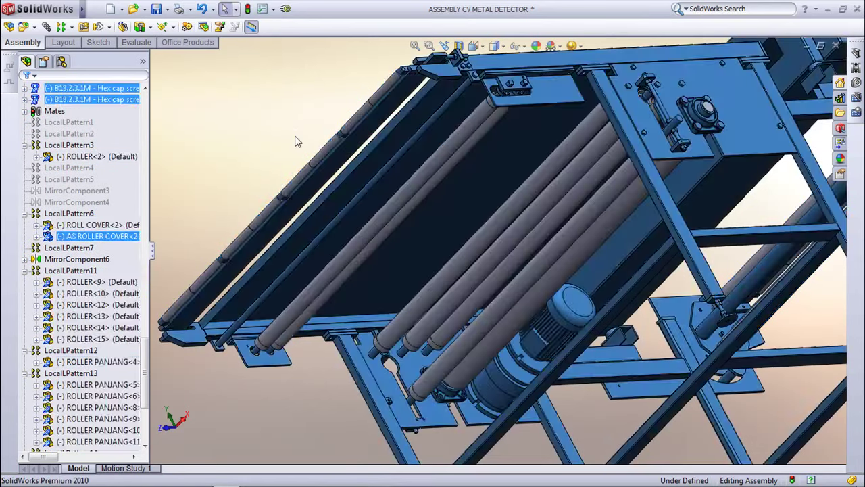
pyautogui.rightClick(265, 125)
pyautogui.click(297, 231)
pyautogui.moveTo(551, 157)
pyautogui.mouseDown(button='middle')
pyautogui.moveTo(518, 149)
pyautogui.moveTo(438, 252)
pyautogui.moveTo(723, 113)
pyautogui.moveTo(738, 131)
pyautogui.moveTo(710, 141)
pyautogui.moveTo(718, 144)
pyautogui.mouseUp(button='middle')
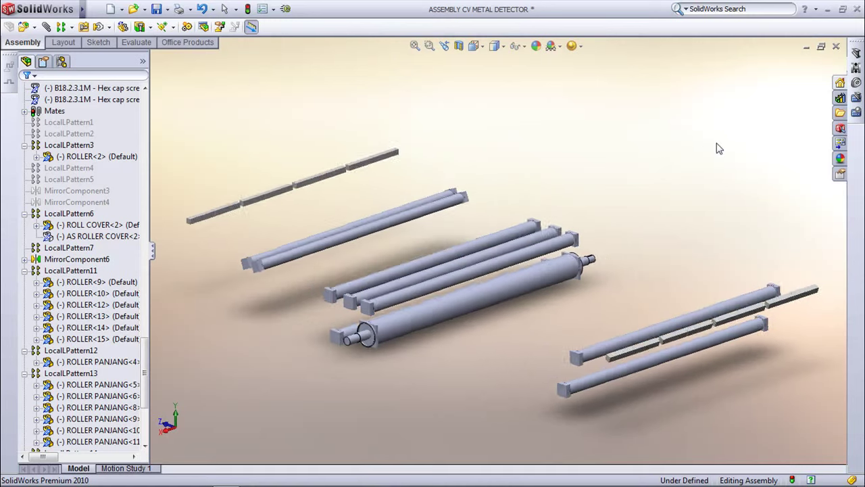
pyautogui.moveTo(144, 361); pyautogui.dragTo(157, 119)
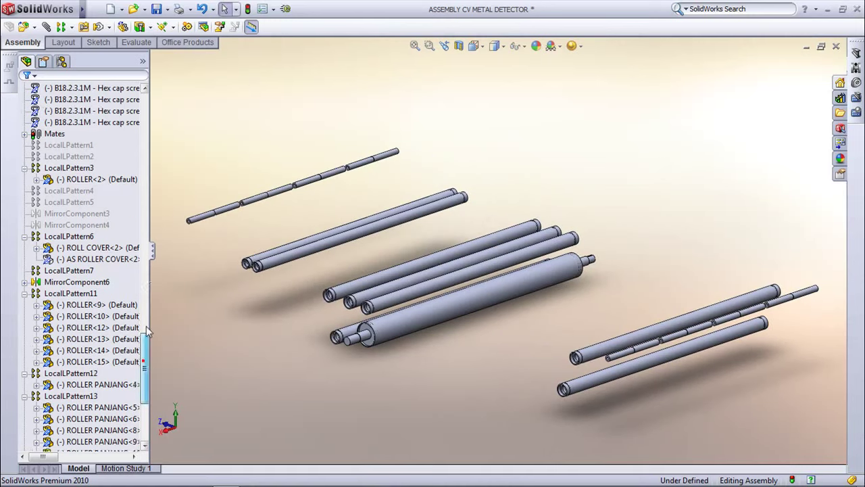
# - Insert new in-context part Part3, sketching on its Right Plane viewed from the Right
pyautogui.click(165, 9)
pyautogui.moveTo(195, 26)
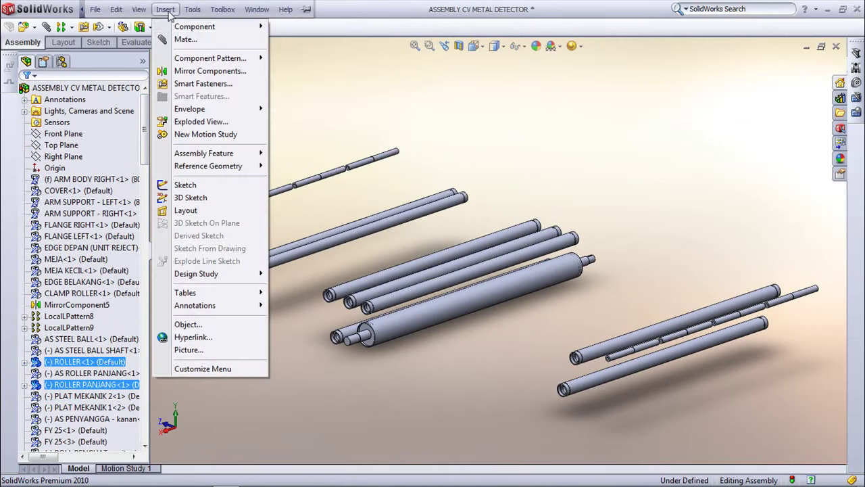
pyautogui.click(305, 39)
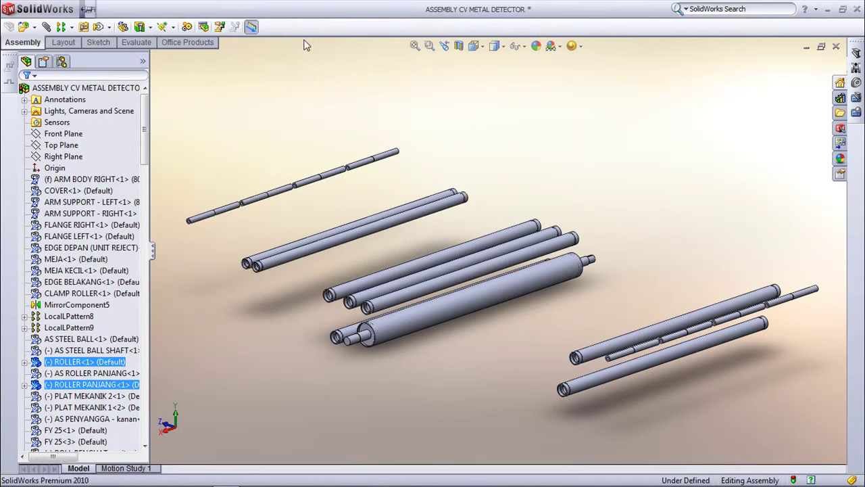
pyautogui.click(65, 160)
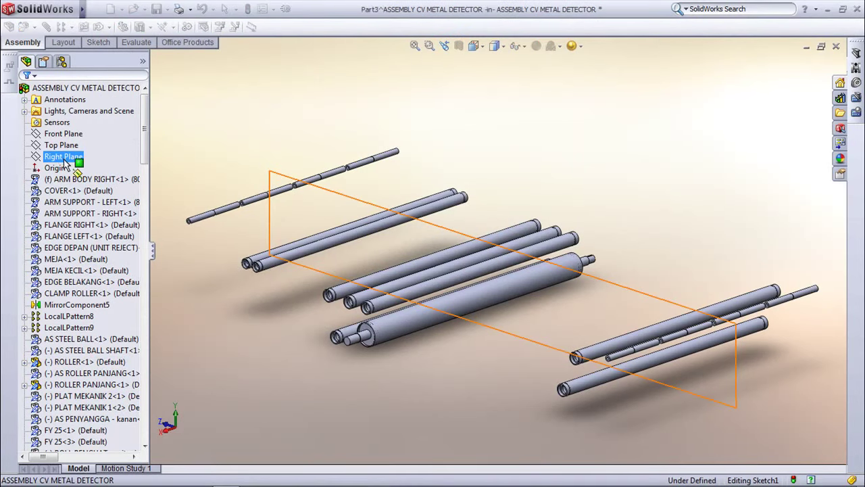
pyautogui.click(473, 58)
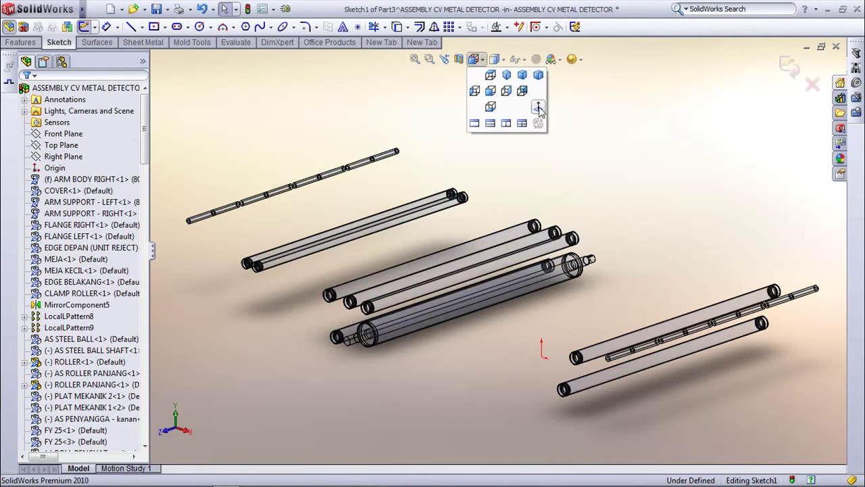
pyautogui.click(524, 102)
pyautogui.click(430, 63)
# - Start Convert Entities with the small roller circle and the left and right roller circle edges
pyautogui.moveTo(255, 205); pyautogui.dragTo(363, 256)
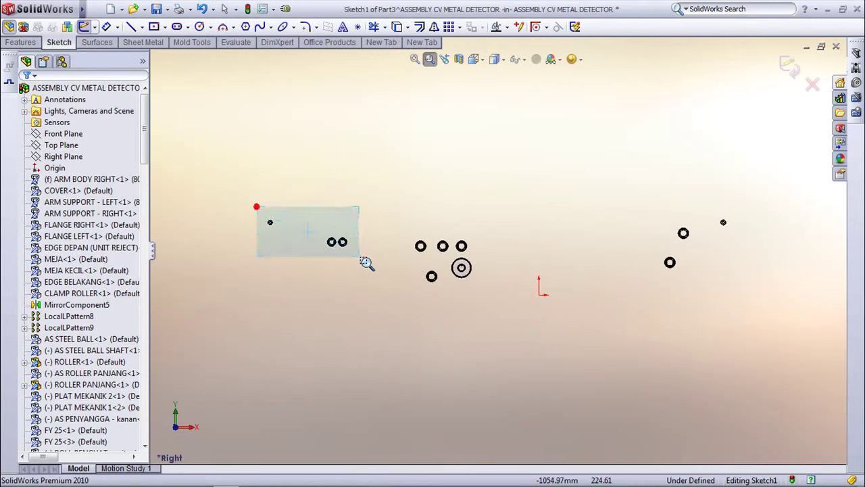
pyautogui.click(397, 26)
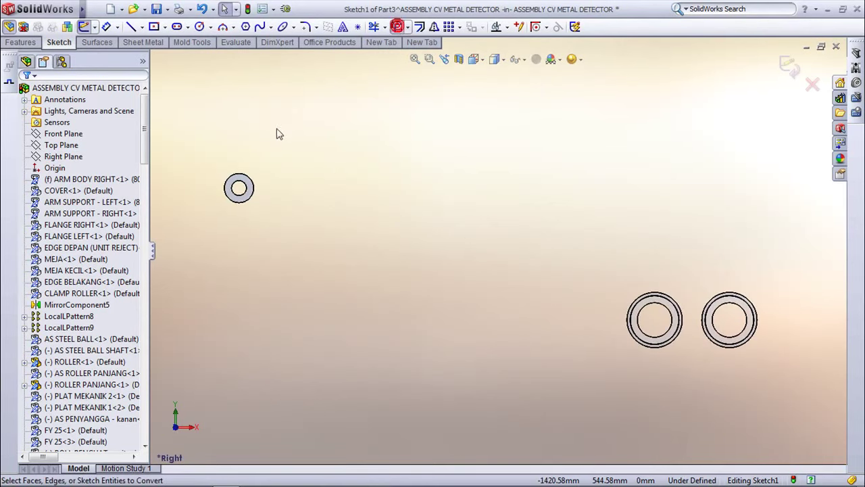
pyautogui.click(244, 179)
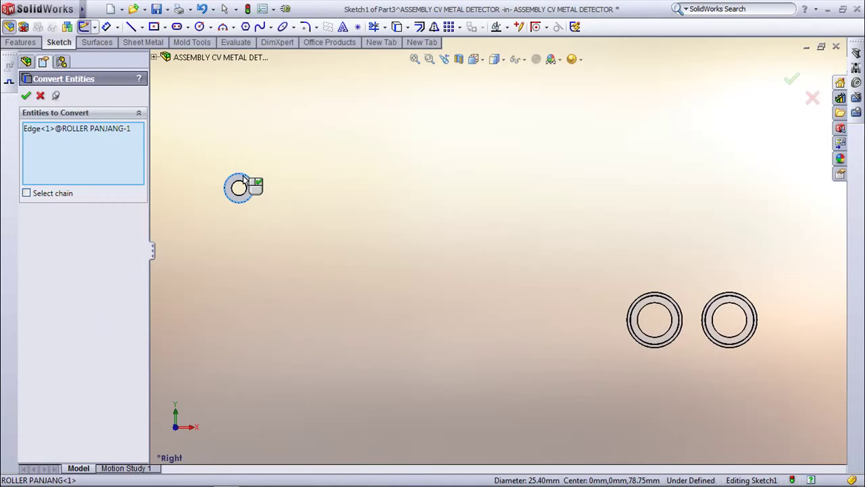
pyautogui.click(663, 296)
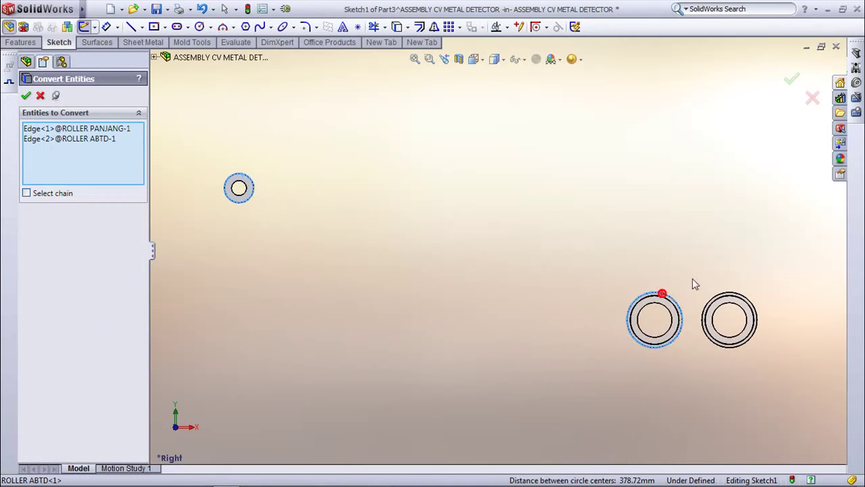
pyautogui.click(734, 298)
# - Add the roll cover circles, the remaining small circles and the large circle's outer edge
pyautogui.click(415, 59)
pyautogui.click(430, 59)
pyautogui.moveTo(405, 228); pyautogui.dragTo(483, 294)
pyautogui.click(430, 60)
pyautogui.click(362, 124)
pyautogui.click(487, 123)
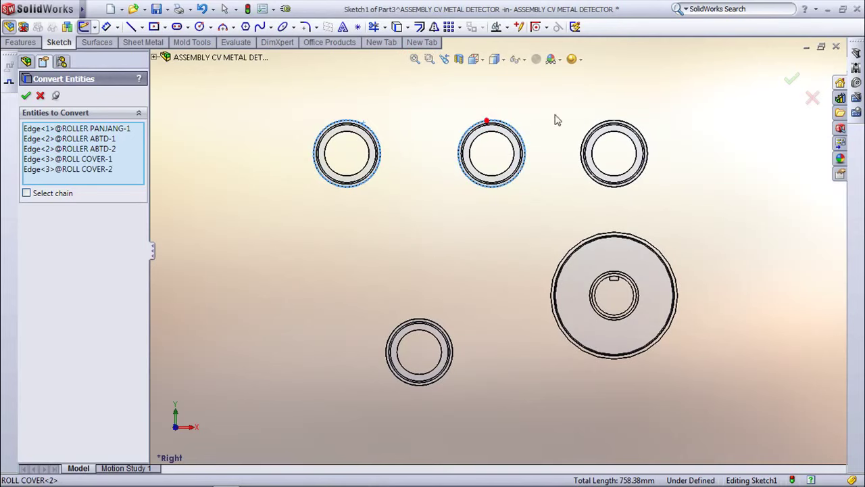
pyautogui.click(614, 127)
pyautogui.click(627, 235)
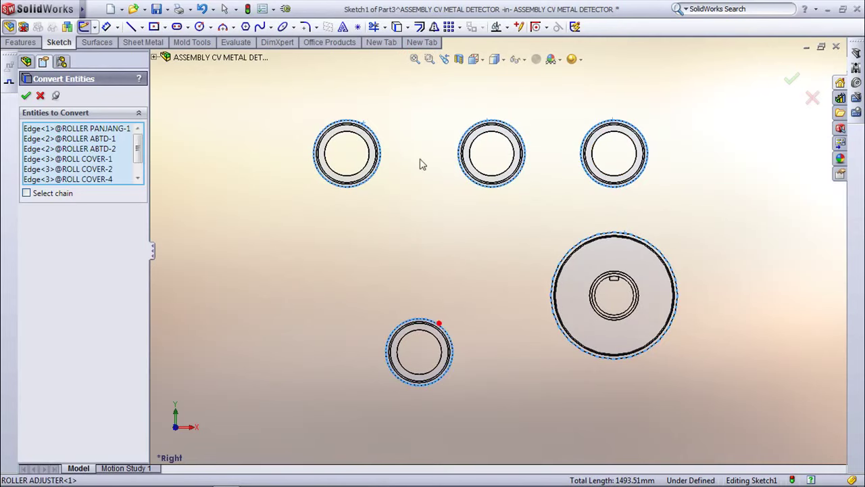
pyautogui.click(415, 59)
pyautogui.click(429, 59)
pyautogui.moveTo(641, 200); pyautogui.dragTo(746, 296)
pyautogui.click(682, 146)
# - Add the lower circle, confirm the conversion, and open Part3 in its own window
pyautogui.click(427, 340)
pyautogui.click(25, 96)
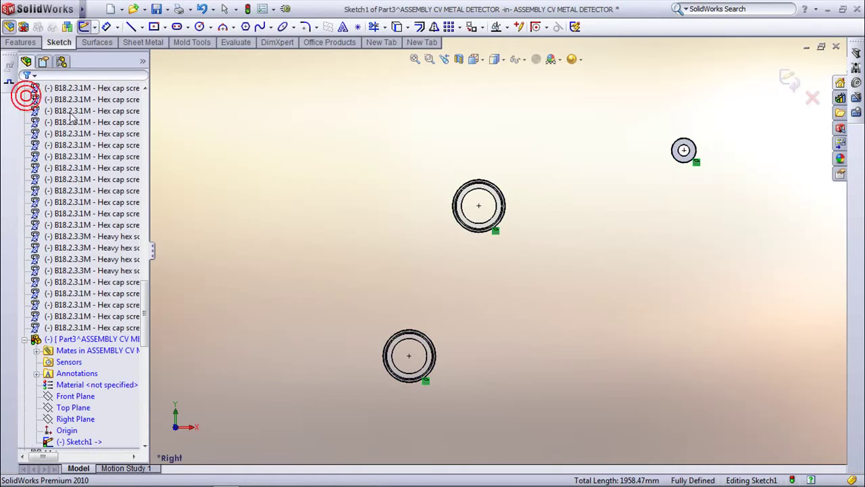
pyautogui.click(416, 60)
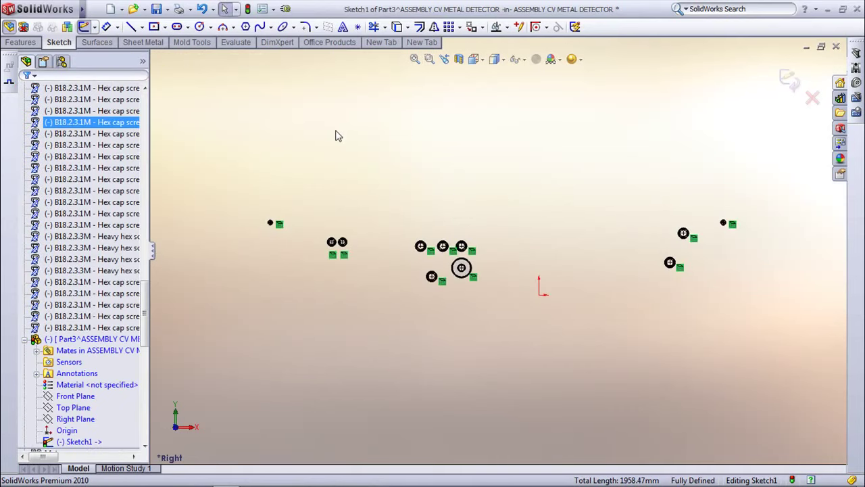
pyautogui.click(68, 340)
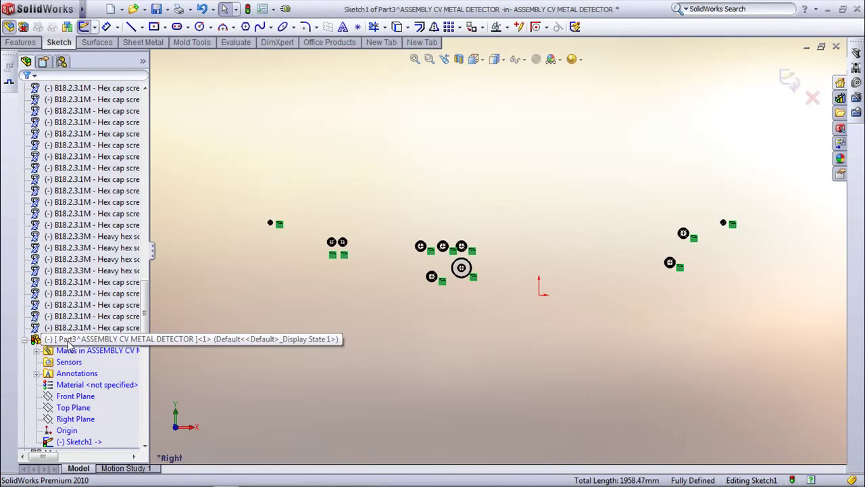
pyautogui.click(76, 306)
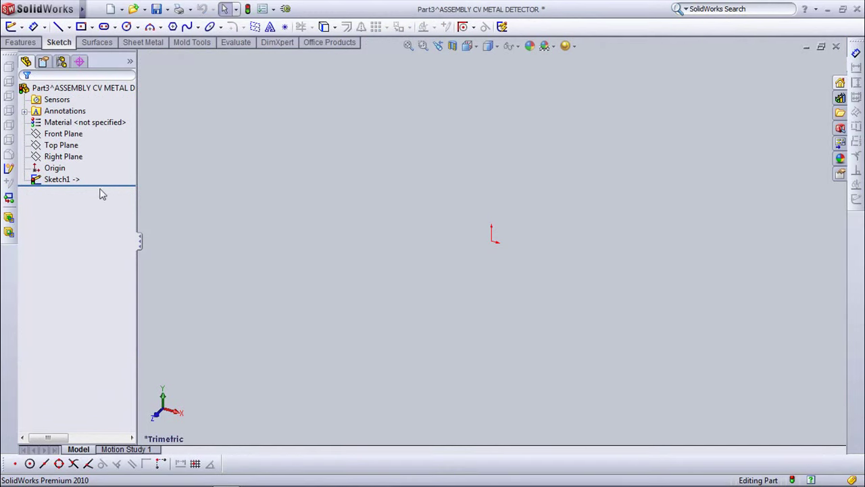
# - Edit Sketch1 and view it from the Front
pyautogui.click(58, 180)
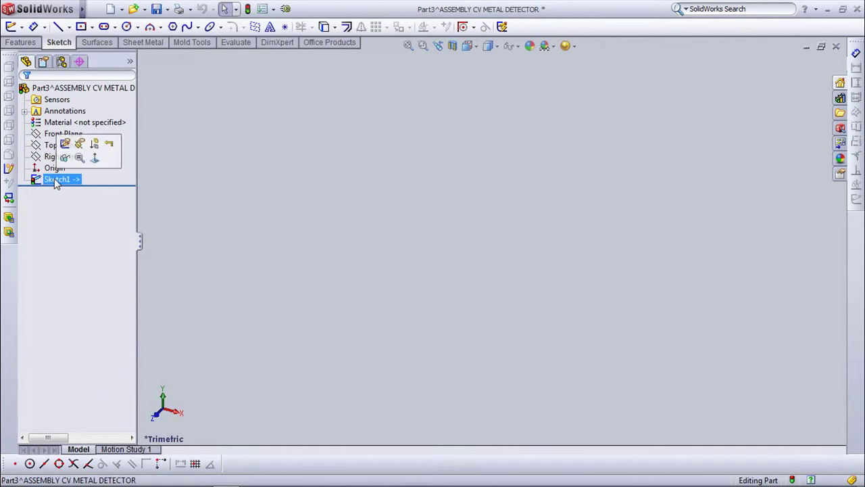
pyautogui.click(65, 144)
pyautogui.click(467, 45)
pyautogui.click(531, 91)
# - Offset the left pulley circle by 2.00 mm with the base made construction
pyautogui.click(346, 27)
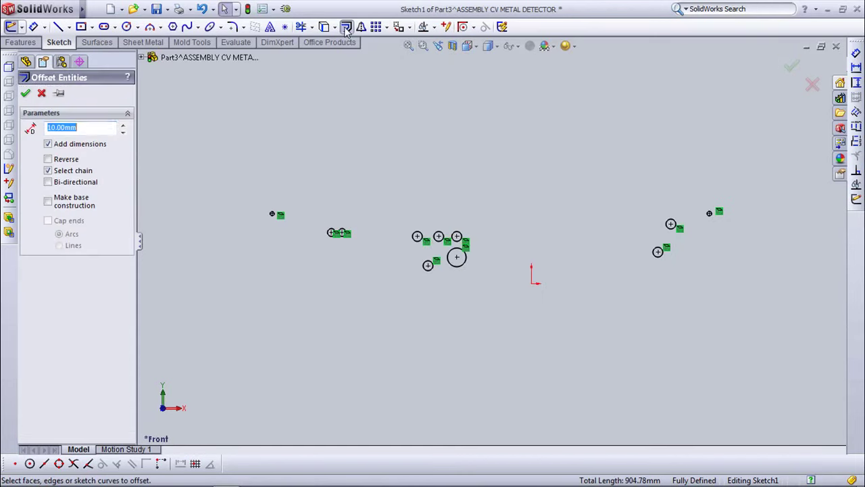
pyautogui.write('2')
pyautogui.click(423, 45)
pyautogui.moveTo(313, 218); pyautogui.dragTo(373, 261)
pyautogui.press('Escape')
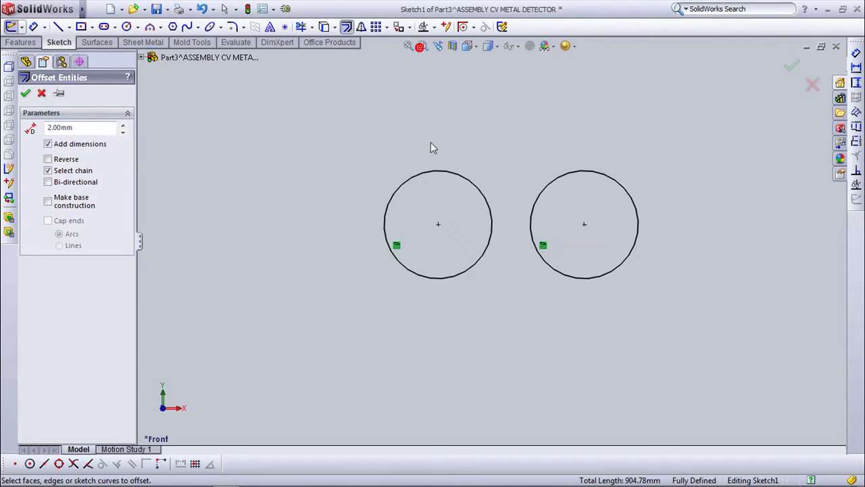
pyautogui.click(432, 171)
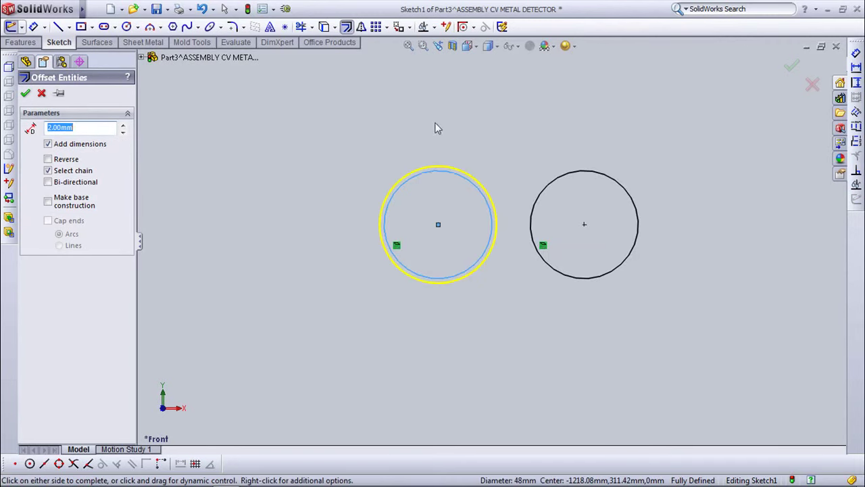
pyautogui.click(408, 46)
pyautogui.click(423, 46)
pyautogui.moveTo(395, 215); pyautogui.dragTo(485, 286)
pyautogui.press('Escape')
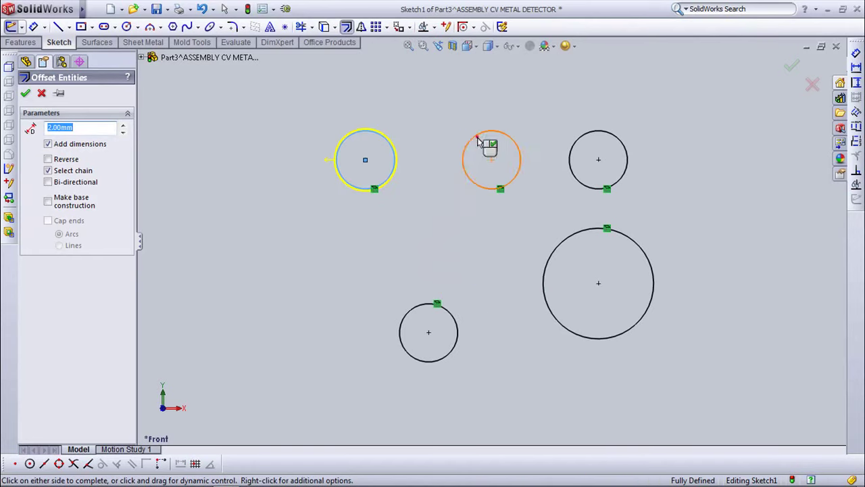
# - Add the middle pulley circle to the 2.00 mm offset and confirm it
pyautogui.click(408, 45)
pyautogui.click(423, 45)
pyautogui.moveTo(623, 185); pyautogui.dragTo(745, 286)
pyautogui.click(422, 46)
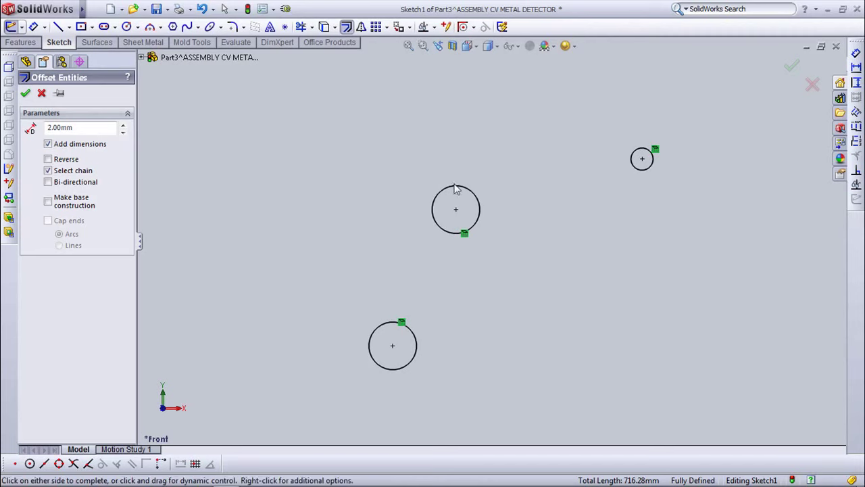
pyautogui.click(25, 94)
pyautogui.click(409, 45)
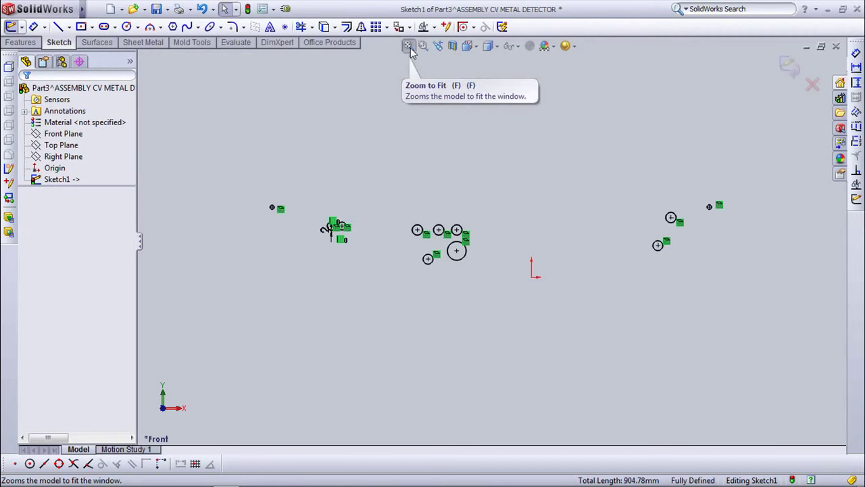
pyautogui.click(423, 46)
pyautogui.moveTo(247, 183); pyautogui.dragTo(355, 247)
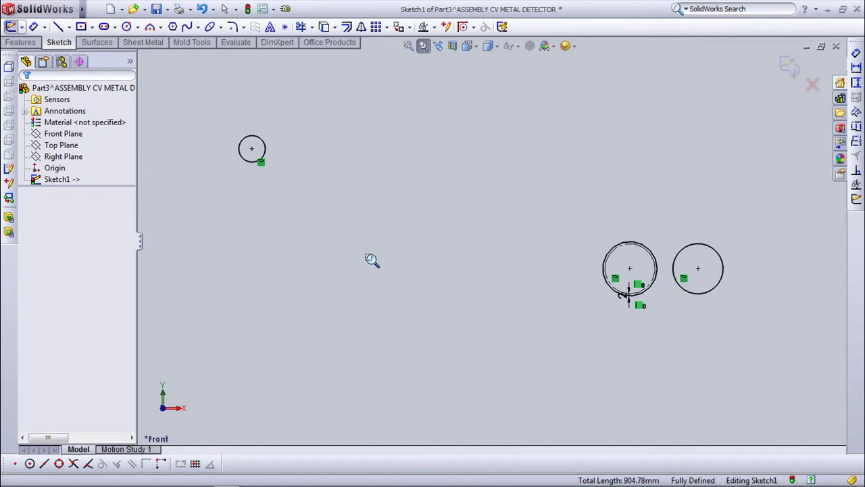
pyautogui.click(422, 46)
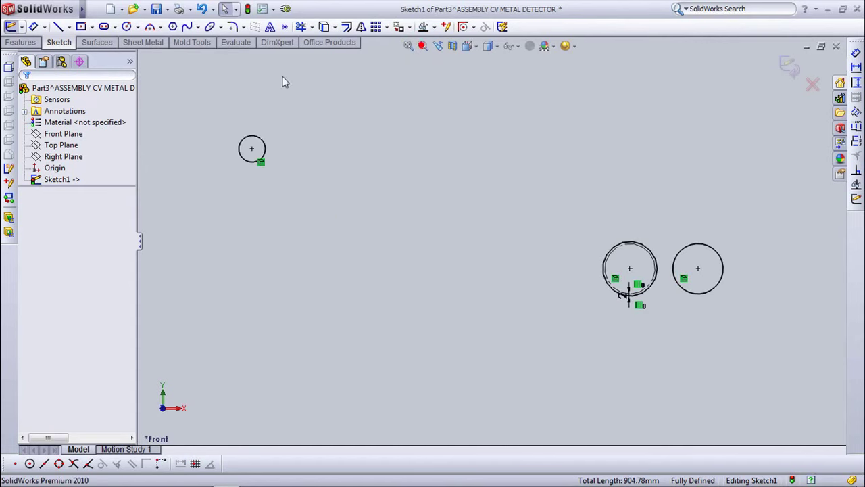
# - Draw a belt line from the small upper-left circle tangent to the offset pulley
pyautogui.click(57, 27)
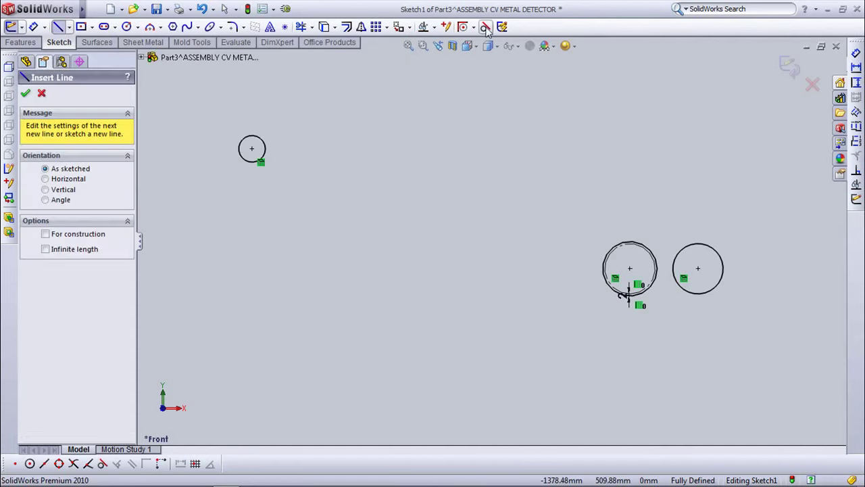
pyautogui.click(246, 166)
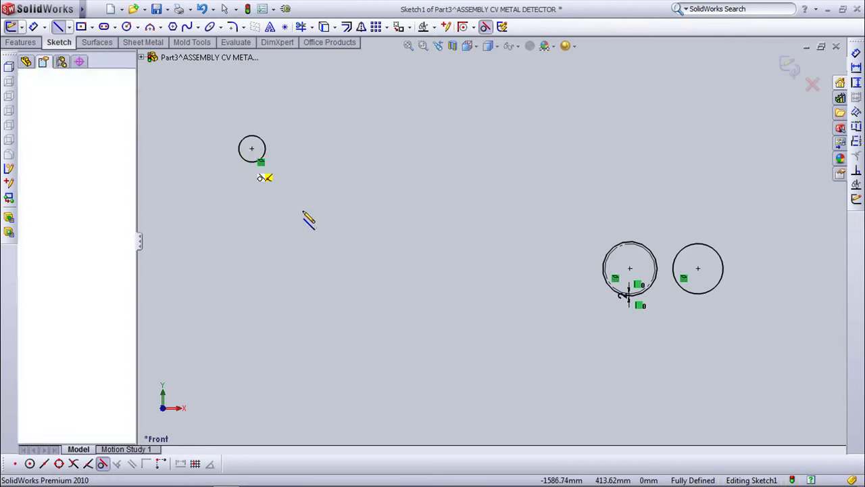
pyautogui.click(650, 249)
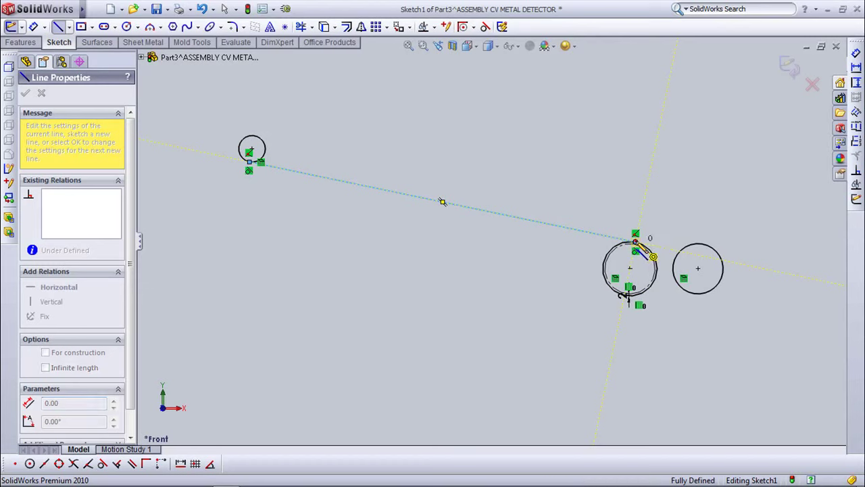
pyautogui.press('Escape')
# - With Tangent snap on, draw a tangent line from the offset pulley to the right circle
pyautogui.click(485, 26)
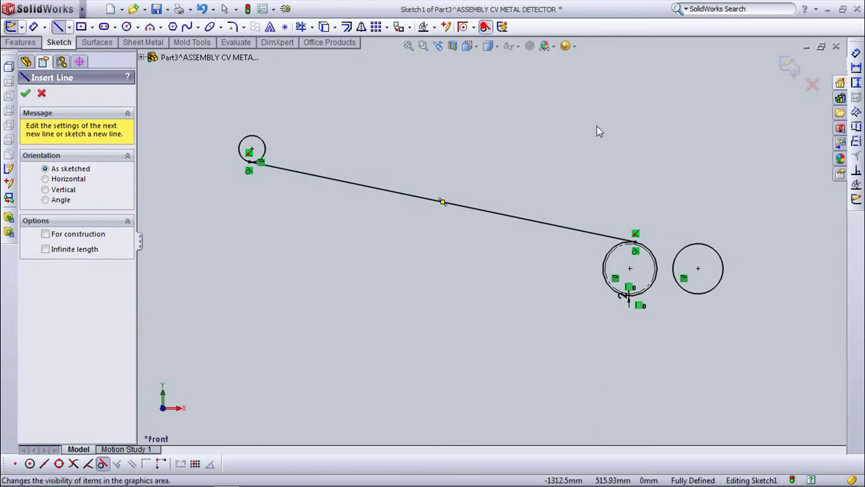
pyautogui.click(654, 257)
pyautogui.click(678, 286)
pyautogui.press('Escape')
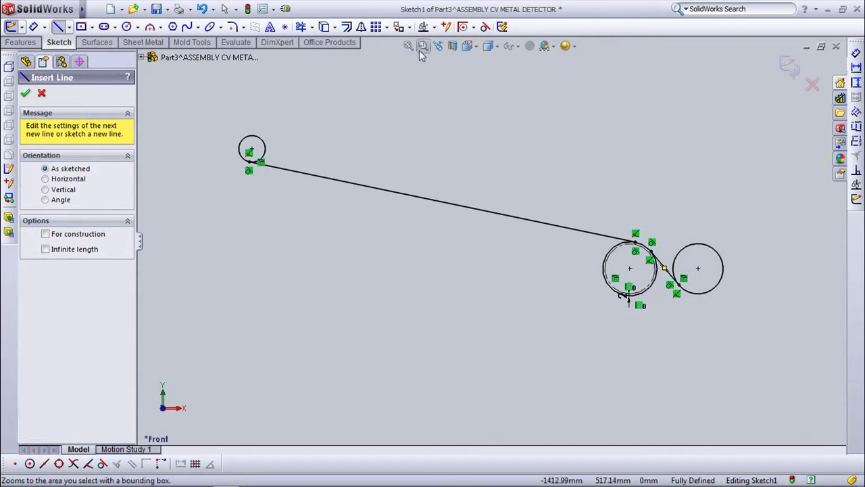
pyautogui.click(409, 45)
pyautogui.click(423, 45)
# - Draw tangent lines from the small circle to the next pulley, down to the lower circle and back up
pyautogui.moveTo(327, 197); pyautogui.dragTo(472, 279)
pyautogui.click(423, 45)
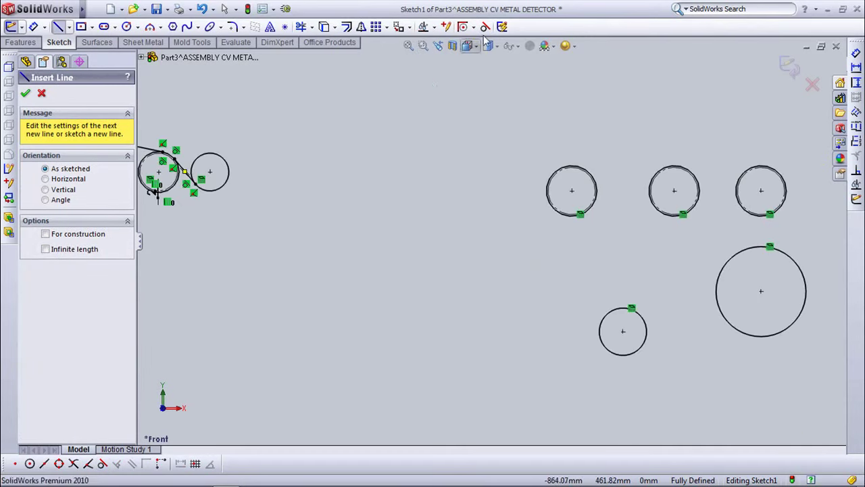
pyautogui.click(216, 191)
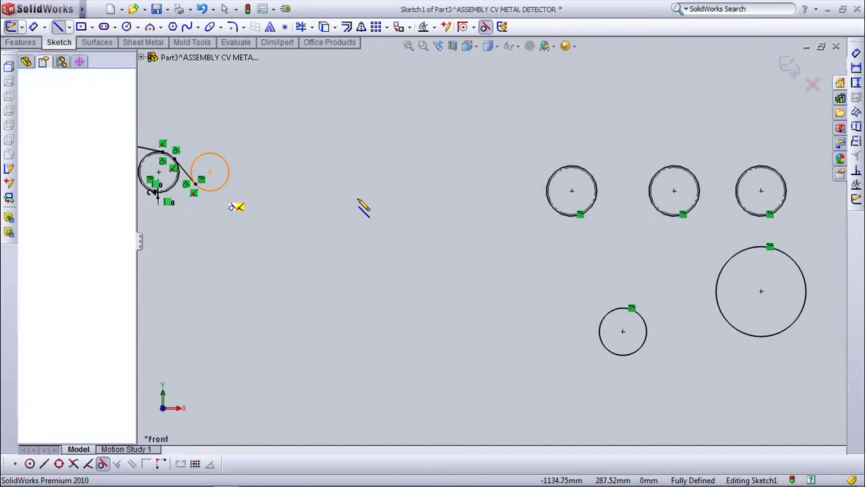
pyautogui.click(572, 166)
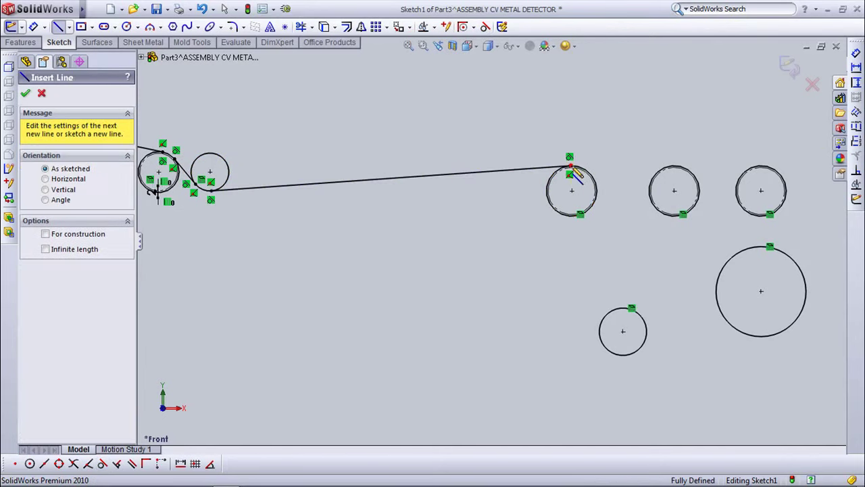
pyautogui.click(598, 195)
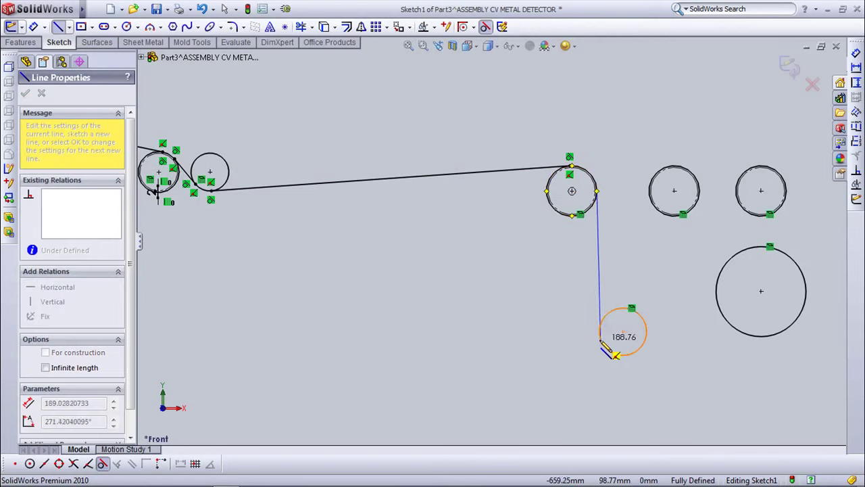
pyautogui.doubleClick(598, 332)
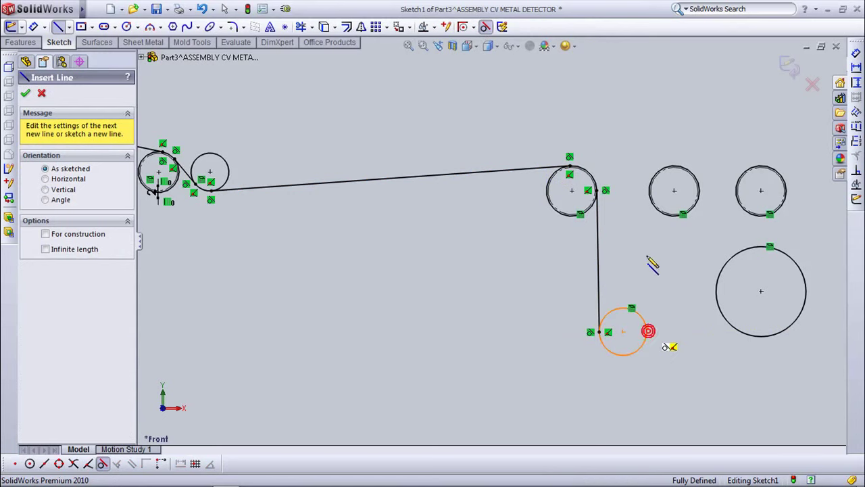
pyautogui.click(648, 327)
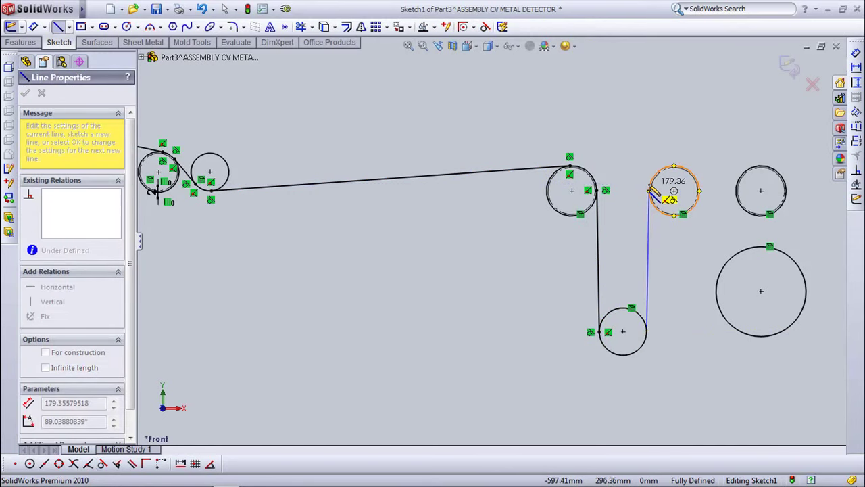
pyautogui.click(648, 188)
pyautogui.doubleClick(650, 189)
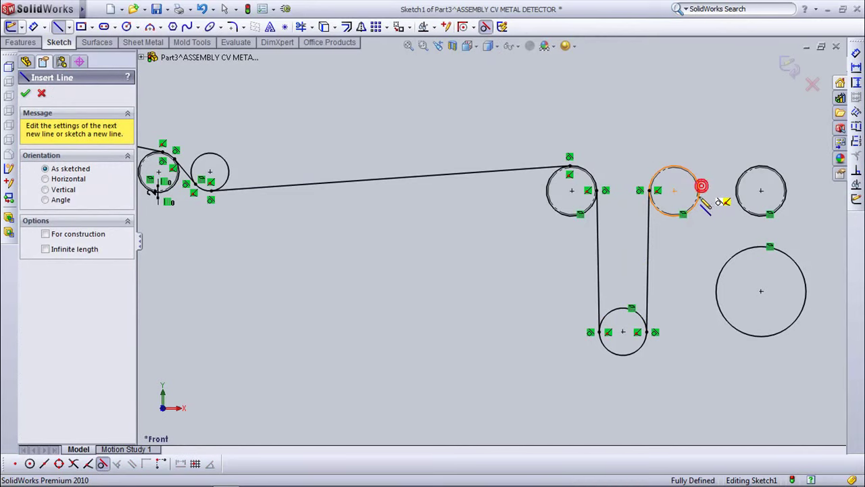
# - Draw tangent lines from the upper middle circle to the large circle and on to the top-right circle
pyautogui.click(701, 200)
pyautogui.click(718, 304)
pyautogui.doubleClick(707, 284)
pyautogui.click(484, 27)
pyautogui.click(797, 263)
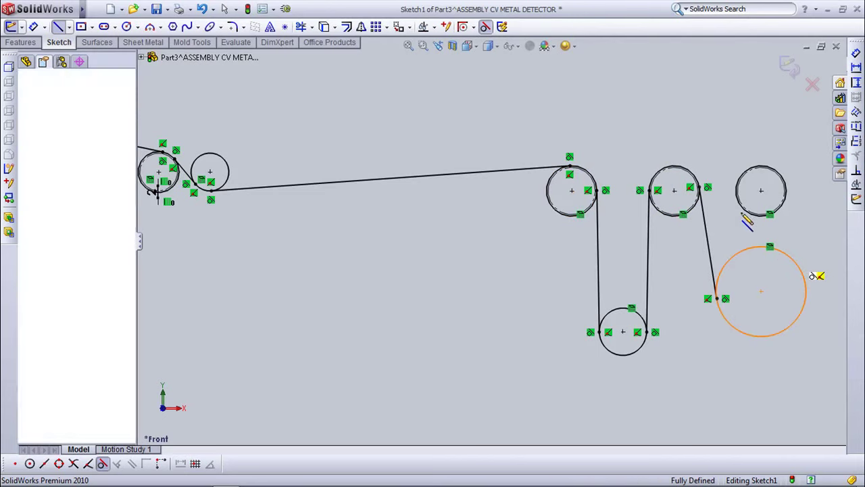
pyautogui.click(742, 214)
pyautogui.click(742, 215)
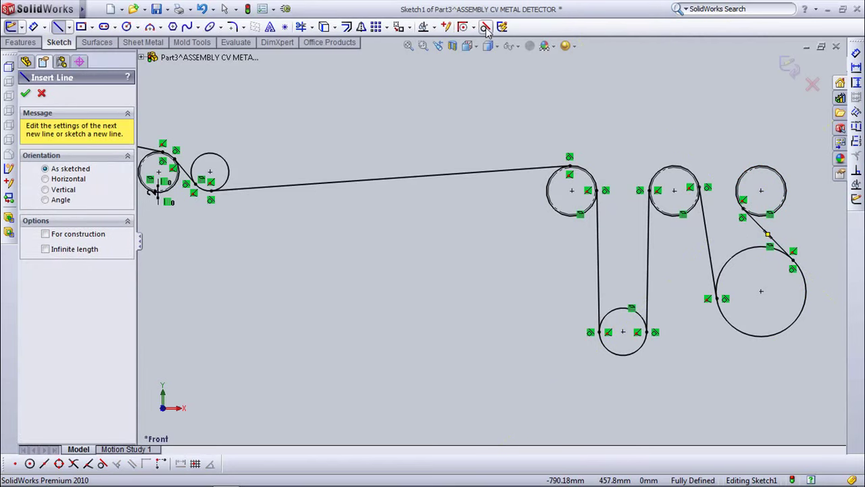
pyautogui.click(408, 45)
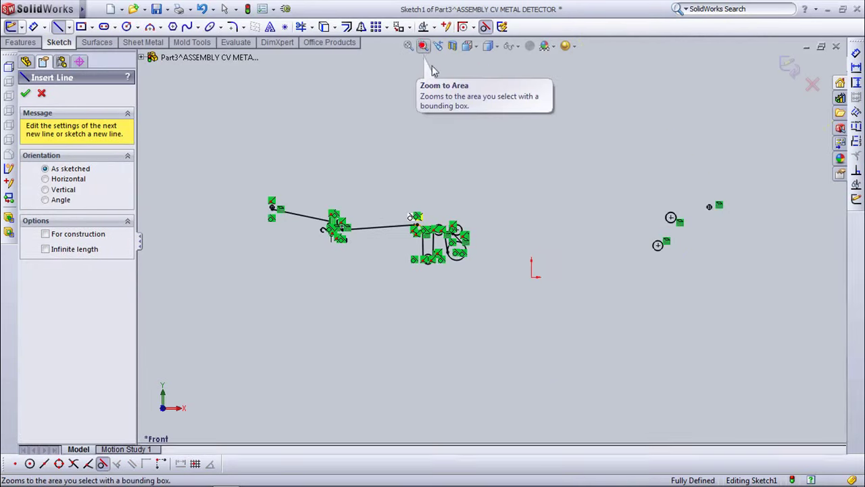
# - Draw tangent lines from the small left pulley to the lower right pulley, then up to the upper-right pulley
pyautogui.click(423, 45)
pyautogui.moveTo(443, 192); pyautogui.dragTo(716, 305)
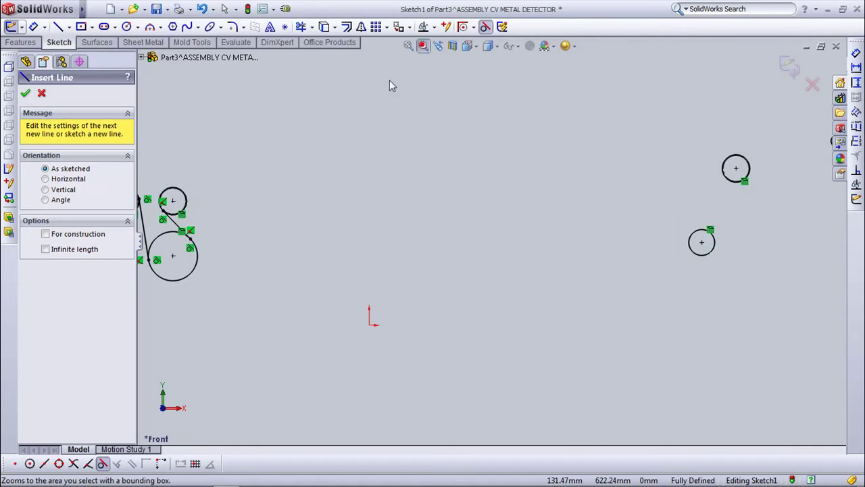
pyautogui.click(179, 190)
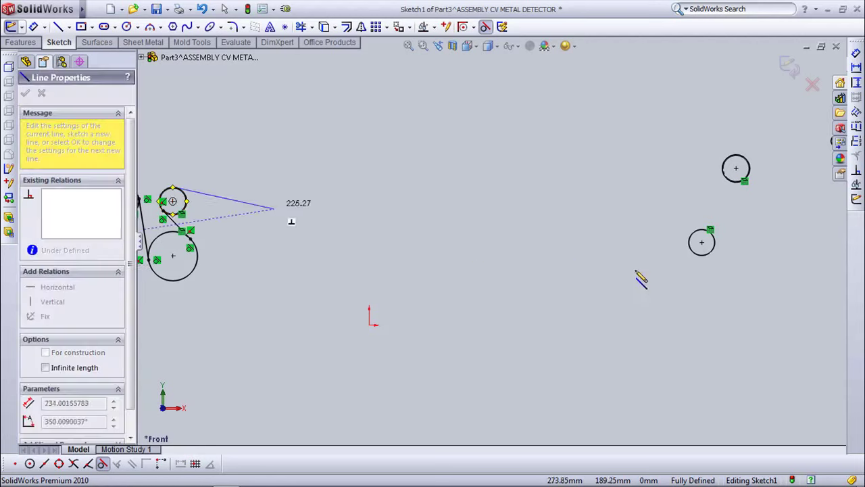
pyautogui.click(708, 261)
pyautogui.press('Escape')
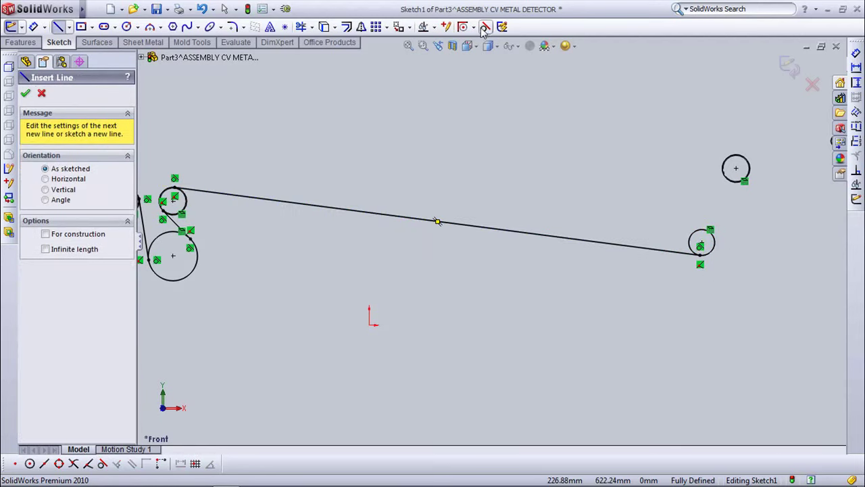
pyautogui.click(716, 241)
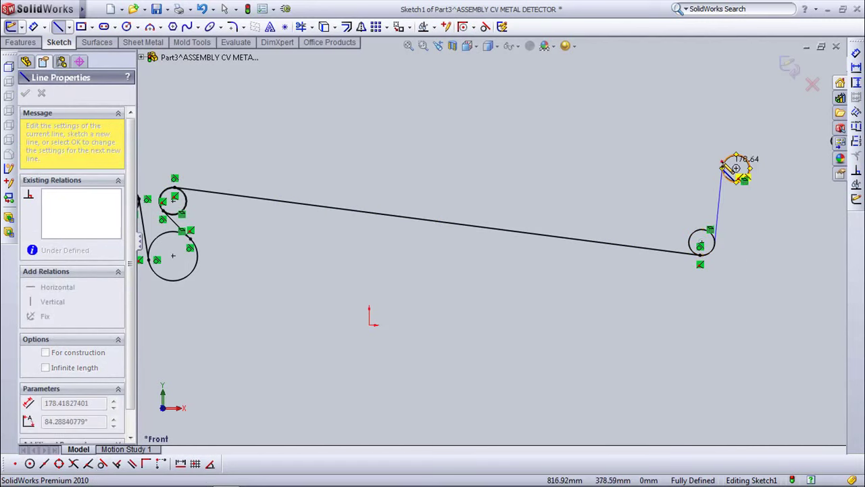
pyautogui.click(723, 167)
pyautogui.press('Escape')
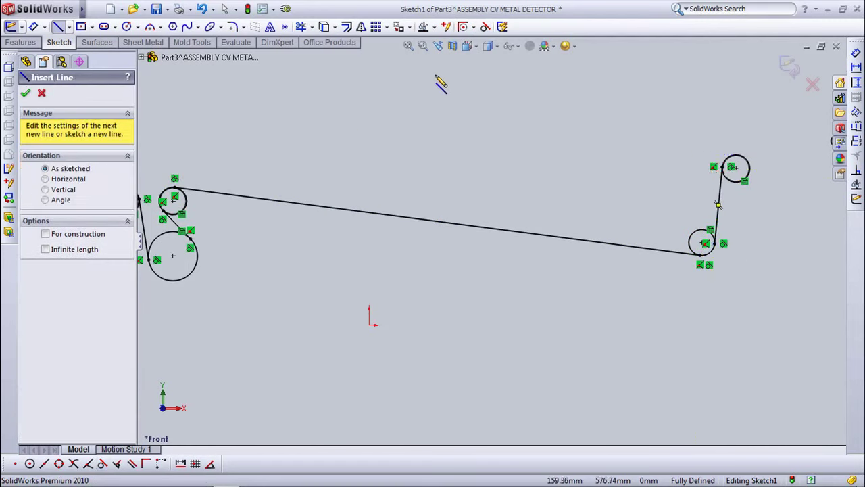
# - Draw a tangent line from the left pulley across to the far-right pulley
pyautogui.click(408, 45)
pyautogui.click(422, 46)
pyautogui.moveTo(653, 184); pyautogui.dragTo(733, 242)
pyautogui.click(423, 46)
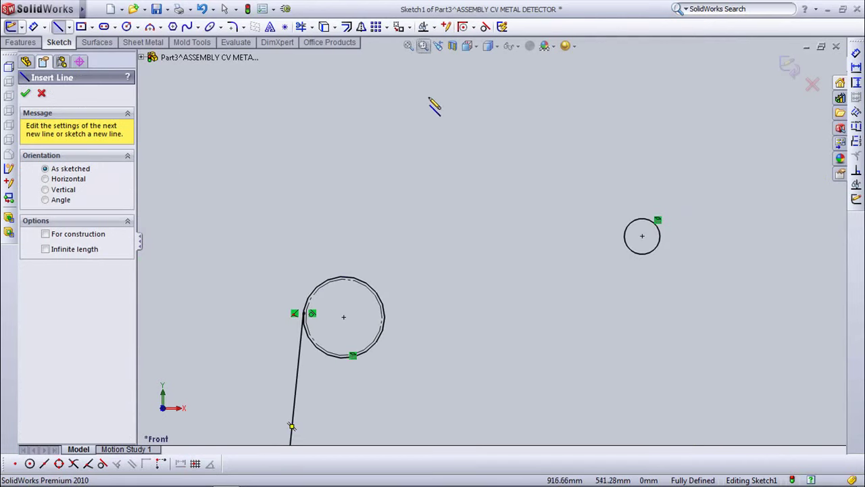
pyautogui.click(485, 27)
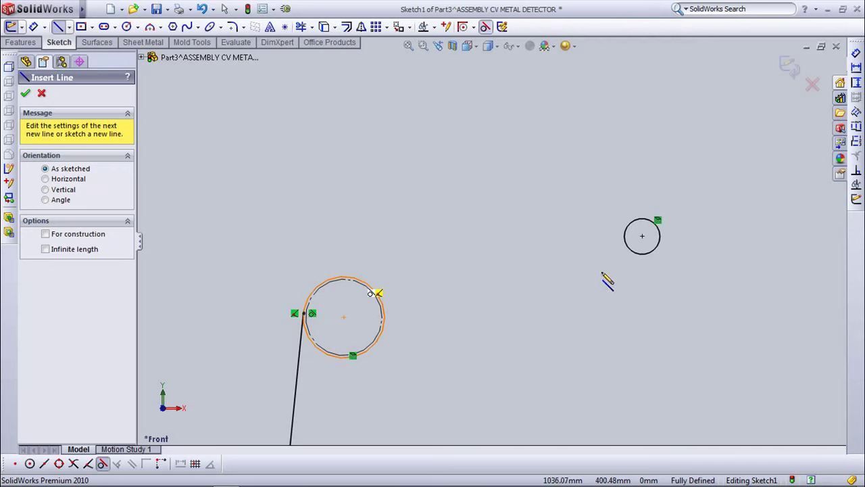
pyautogui.click(370, 293)
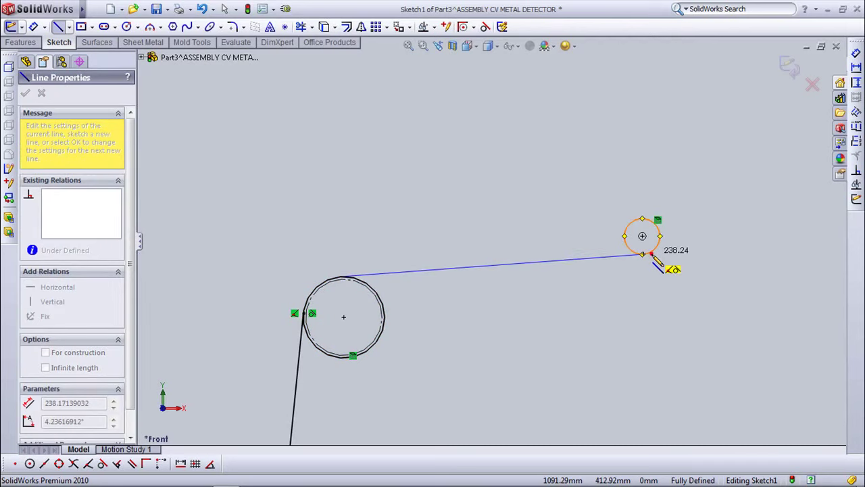
pyautogui.click(649, 255)
pyautogui.doubleClick(650, 264)
pyautogui.click(487, 27)
pyautogui.moveTo(645, 218); pyautogui.dragTo(598, 174)
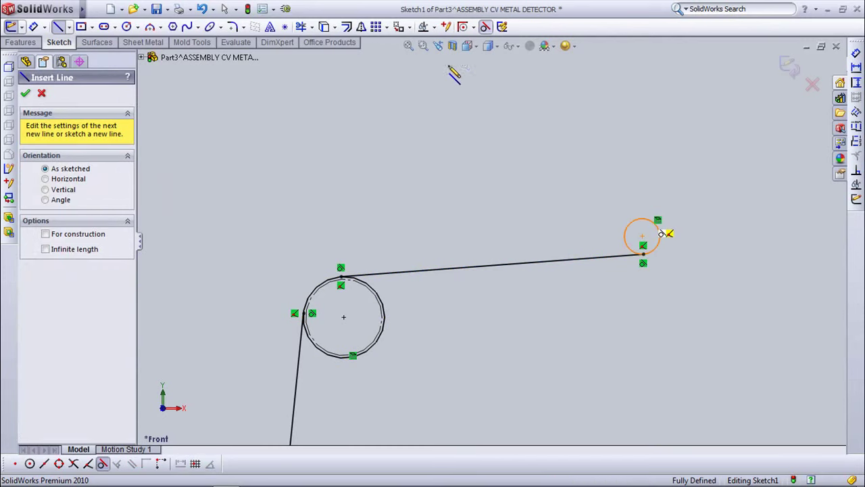
# - Finish the top return line tangent to the far-left pulley and end the line chain
pyautogui.click(408, 46)
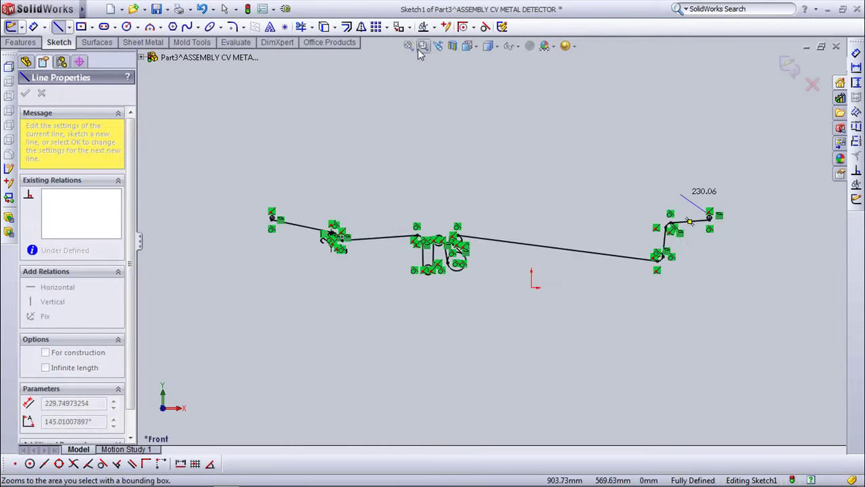
pyautogui.click(424, 51)
pyautogui.moveTo(250, 193); pyautogui.dragTo(299, 239)
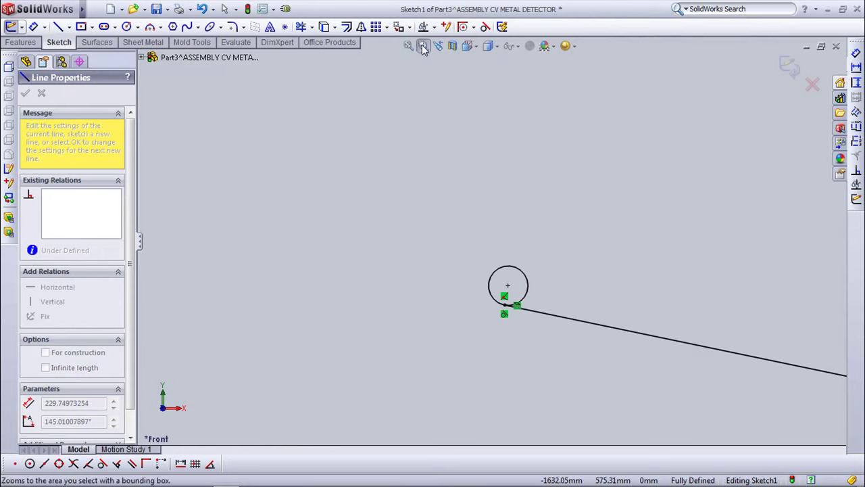
pyautogui.click(506, 268)
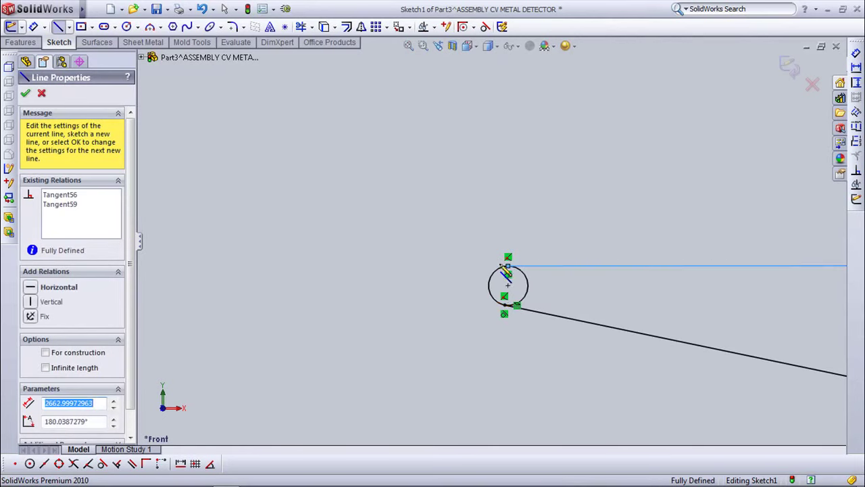
pyautogui.rightClick(436, 201)
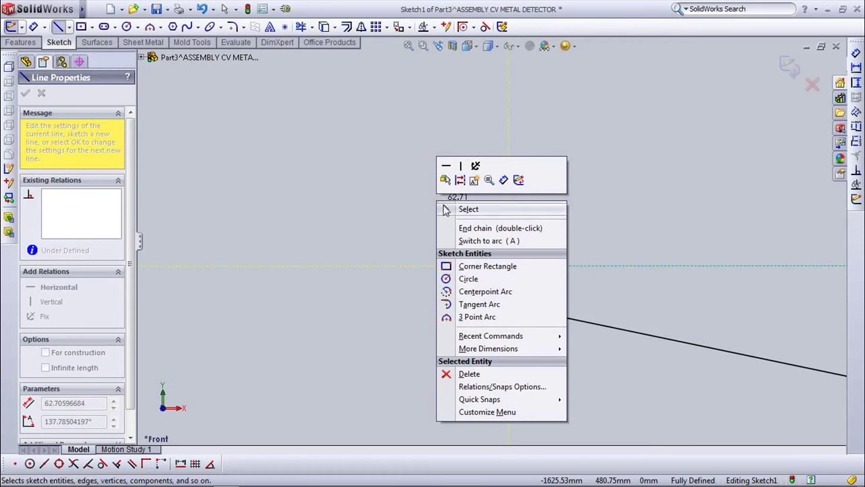
pyautogui.click(473, 228)
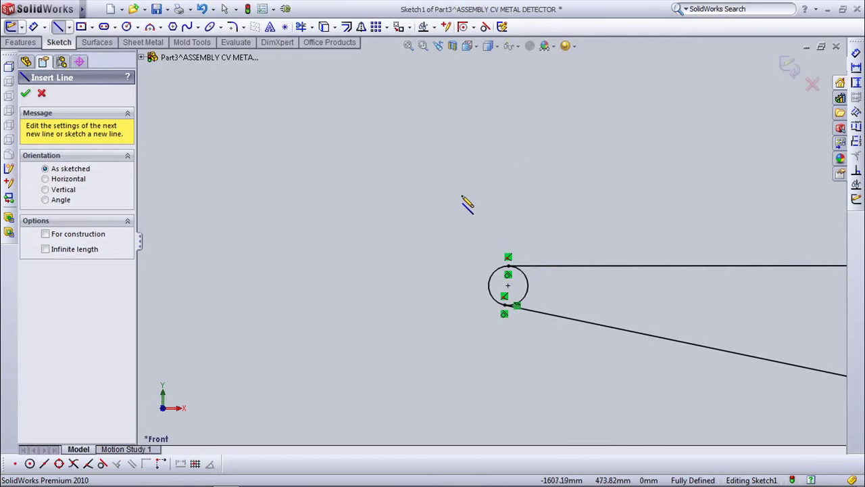
pyautogui.click(408, 47)
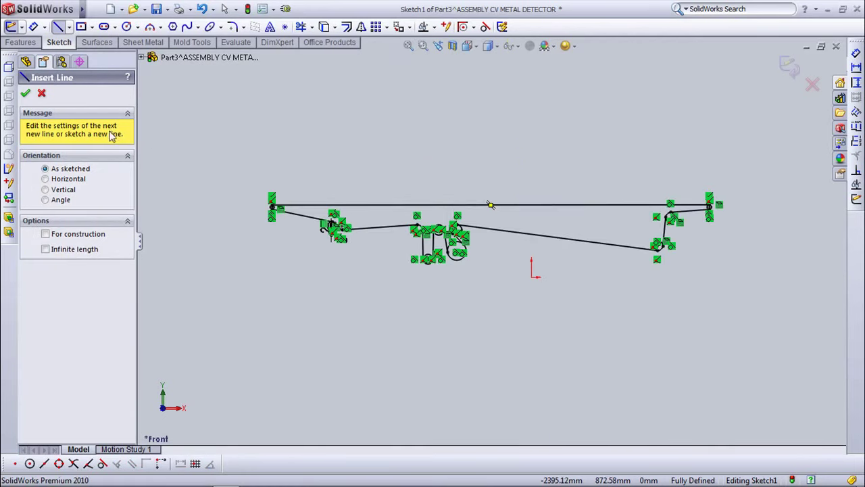
pyautogui.click(25, 93)
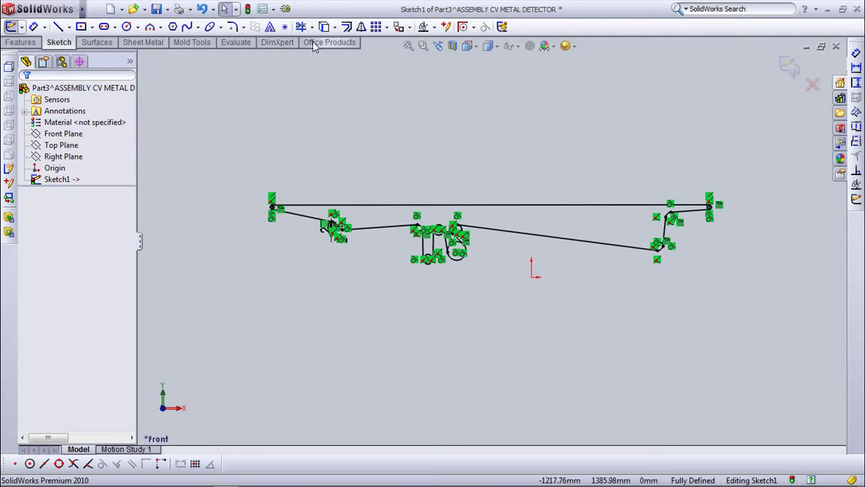
# - Start Trim Entities and trim the unused arcs of the small left and lower circles
pyautogui.click(302, 27)
pyautogui.click(421, 46)
pyautogui.moveTo(256, 182); pyautogui.dragTo(364, 252)
pyautogui.click(423, 48)
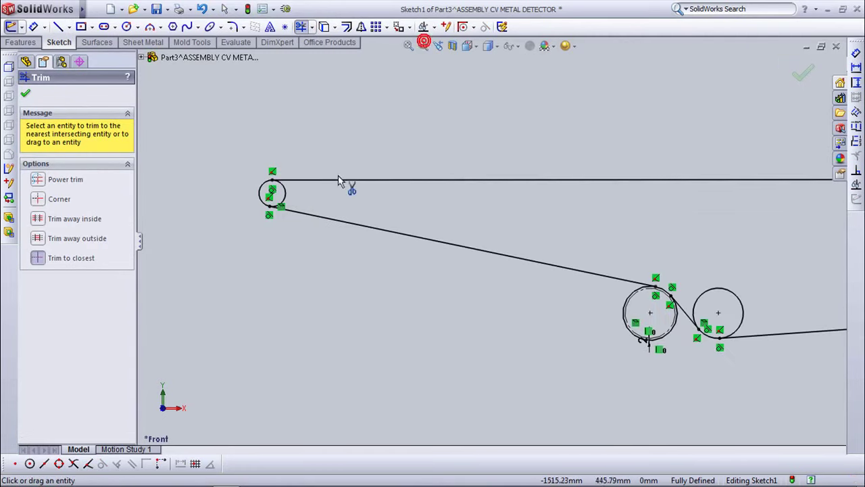
pyautogui.click(285, 194)
pyautogui.click(743, 304)
# - Trim the unused arcs of the five middle pulleys, zoomed in on that group
pyautogui.click(407, 45)
pyautogui.click(423, 45)
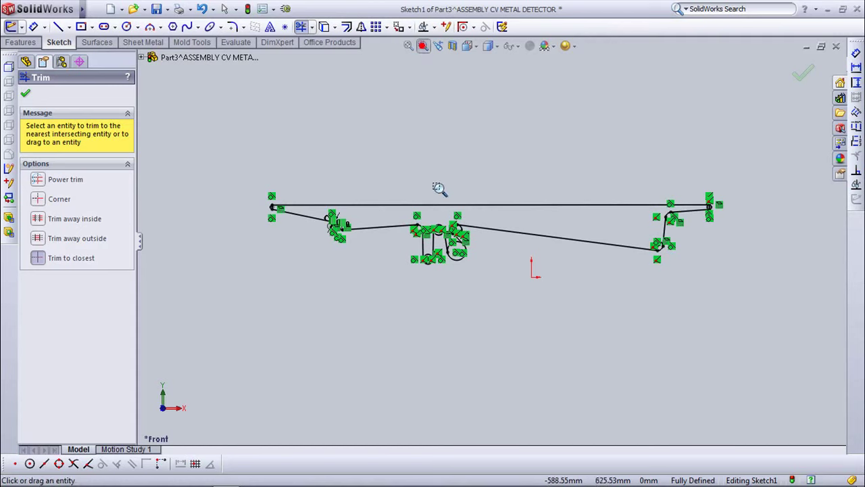
pyautogui.moveTo(402, 210); pyautogui.dragTo(480, 279)
pyautogui.click(423, 46)
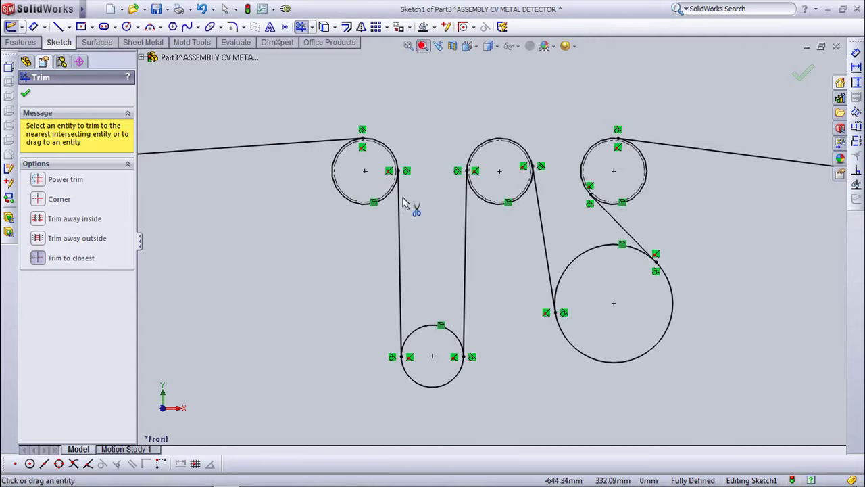
pyautogui.click(349, 207)
pyautogui.click(436, 331)
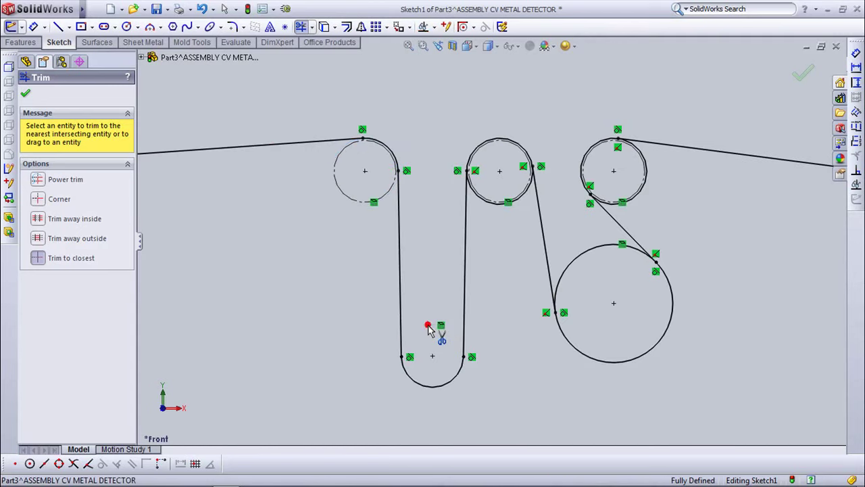
pyautogui.click(499, 208)
pyautogui.click(587, 251)
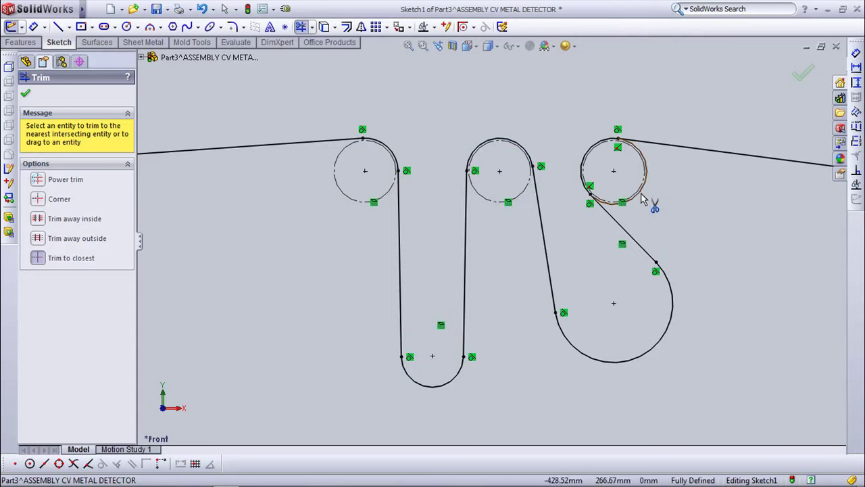
pyautogui.click(640, 193)
# - Trim the remaining arcs at the right end of the sketch and finish trimming
pyautogui.click(408, 45)
pyautogui.click(423, 45)
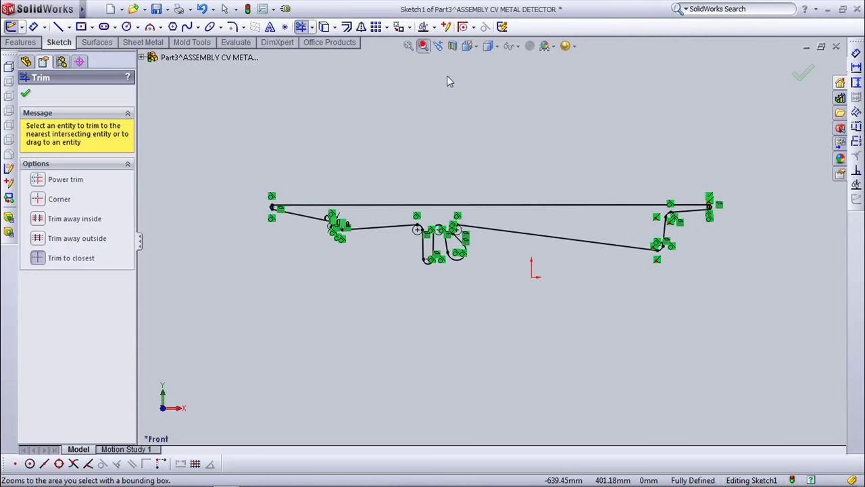
pyautogui.moveTo(622, 179); pyautogui.dragTo(736, 279)
pyautogui.click(423, 45)
pyautogui.click(396, 295)
pyautogui.click(483, 204)
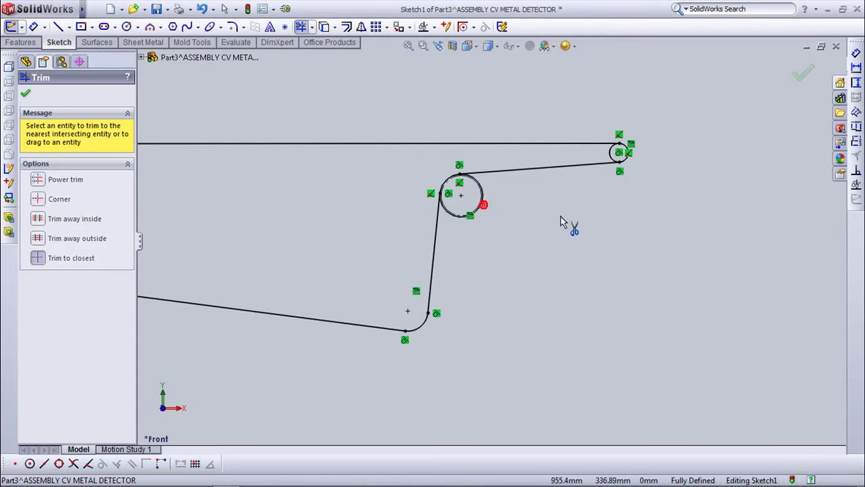
pyautogui.click(609, 155)
pyautogui.click(409, 45)
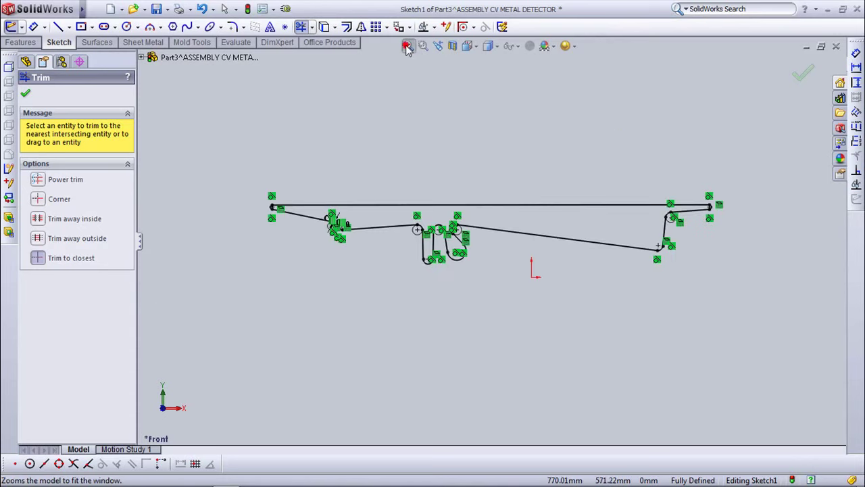
pyautogui.click(26, 94)
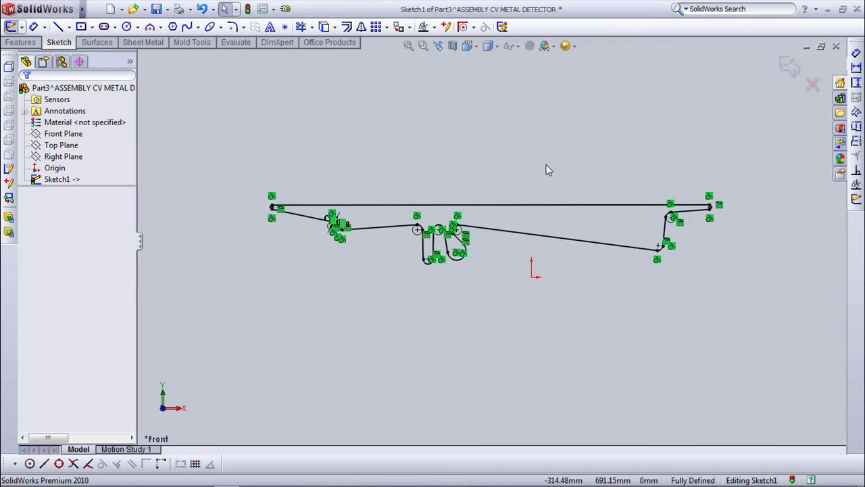
# - Exit the belt-path sketch and select Sketch1 in the FeatureManager tree for surfacing
pyautogui.click(794, 71)
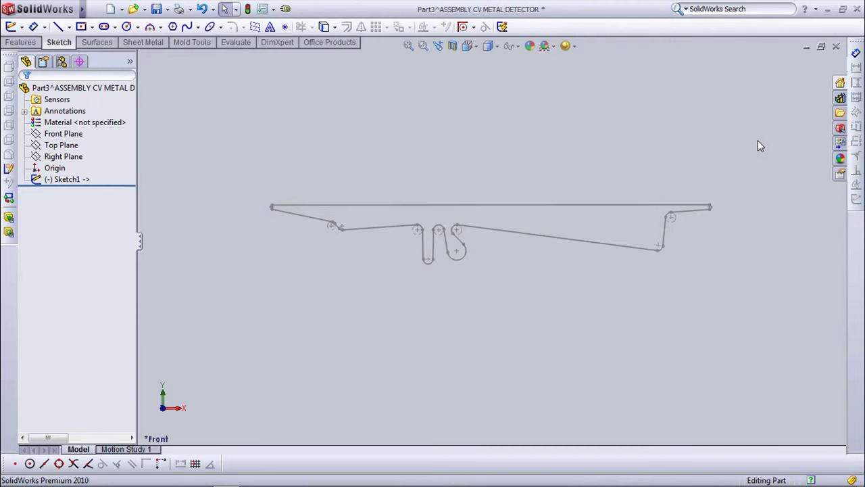
pyautogui.moveTo(758, 140); pyautogui.dragTo(732, 226, button='middle')
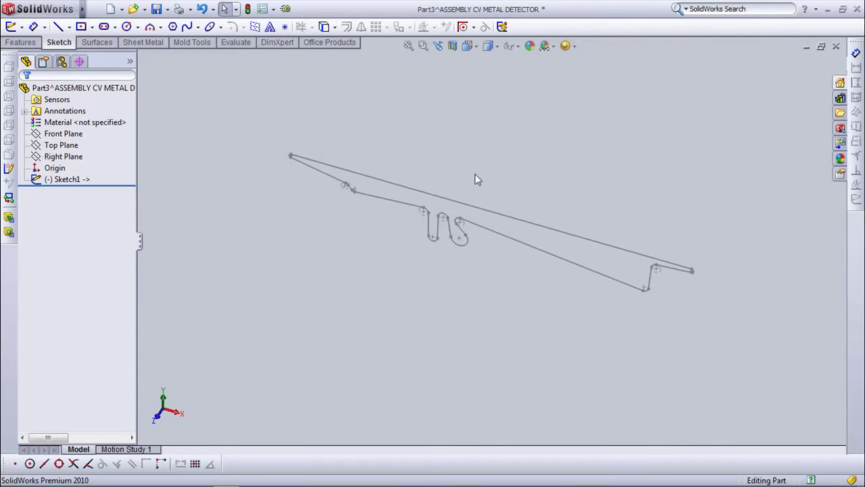
pyautogui.click(85, 178)
pyautogui.click(97, 43)
# - Surface-extrude Sketch1 with Mid Plane end condition to a 1200 mm depth
pyautogui.click(9, 27)
pyautogui.click(79, 169)
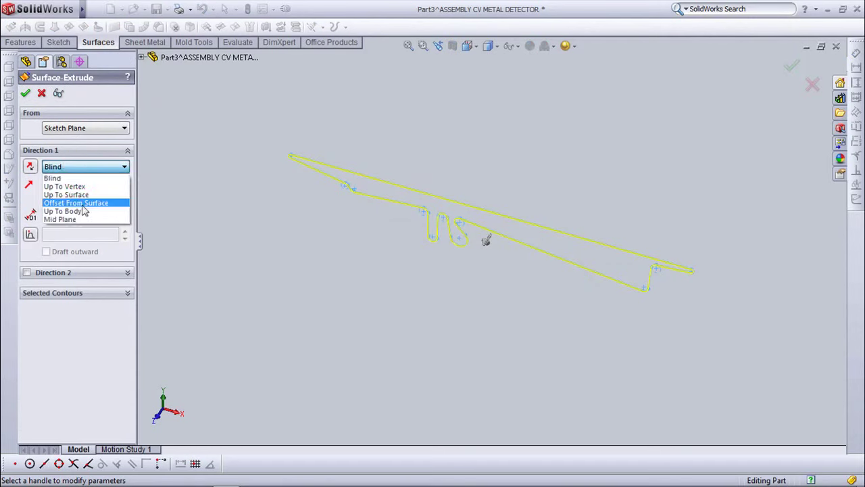
pyautogui.click(84, 217)
pyautogui.write('1200')
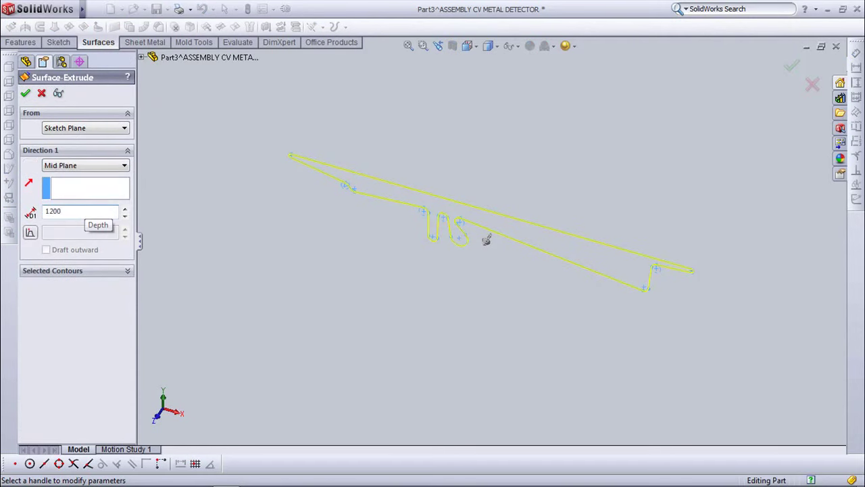
pyautogui.press('Return')
pyautogui.moveTo(251, 270); pyautogui.dragTo(240, 251, button='middle')
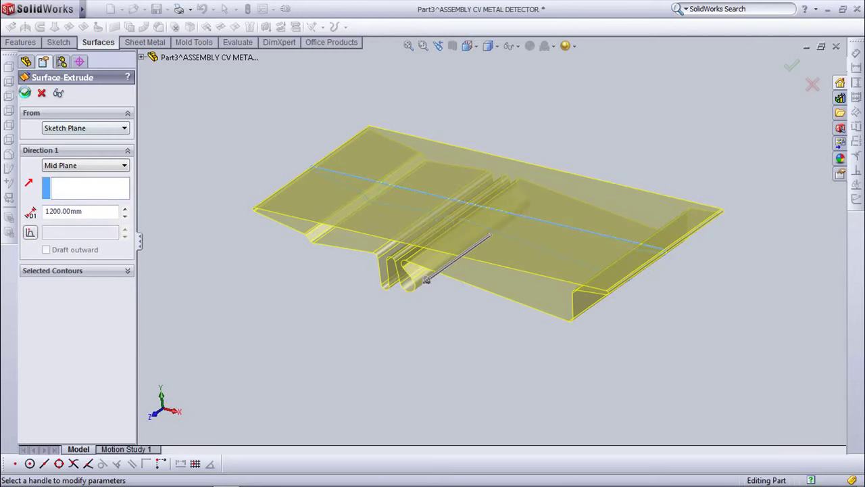
pyautogui.press('Return')
pyautogui.click(216, 128)
pyautogui.moveTo(216, 128)
pyautogui.mouseDown(button='middle')
pyautogui.moveTo(222, 140)
pyautogui.moveTo(218, 133)
pyautogui.mouseUp(button='middle')
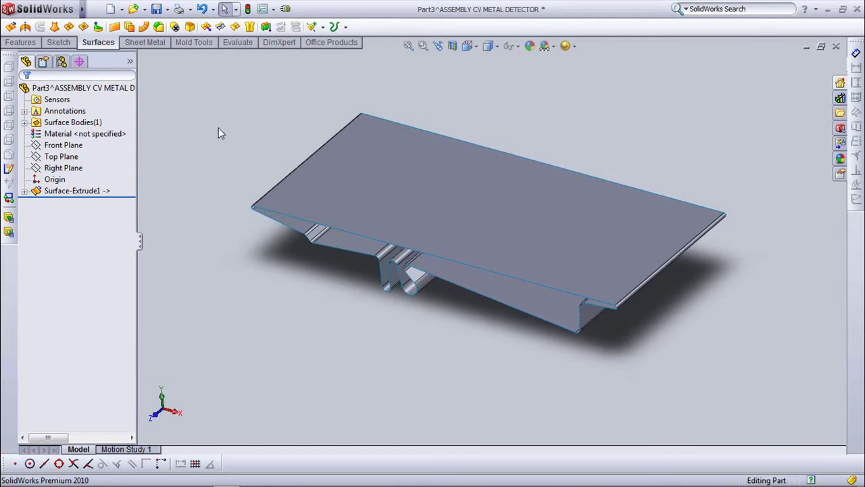
# - Thicken Surface-Extrude1 by 2 mm into a solid, checking the lower belt bends
pyautogui.click(266, 26)
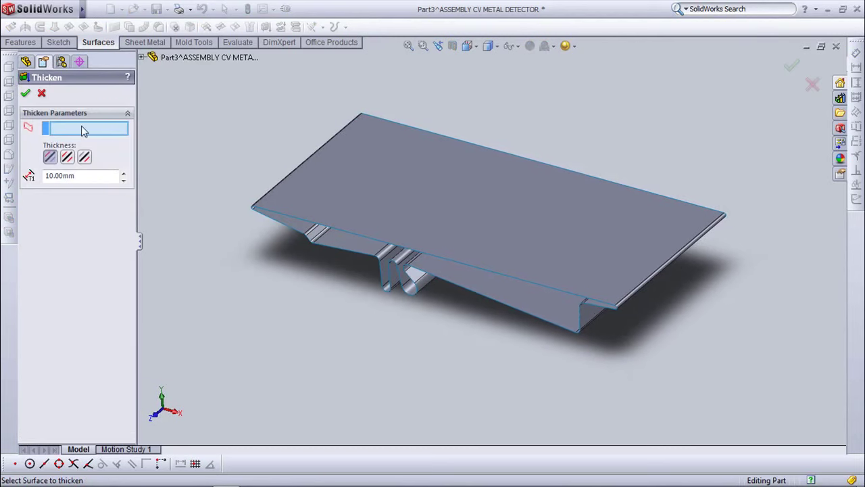
pyautogui.click(340, 194)
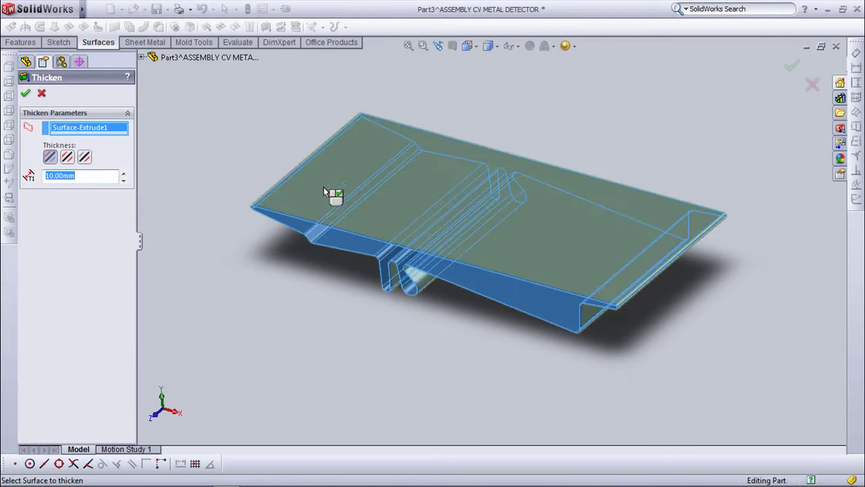
pyautogui.click(49, 175)
pyautogui.write('2')
pyautogui.press('Return')
pyautogui.scroll(-3, 279, 231)
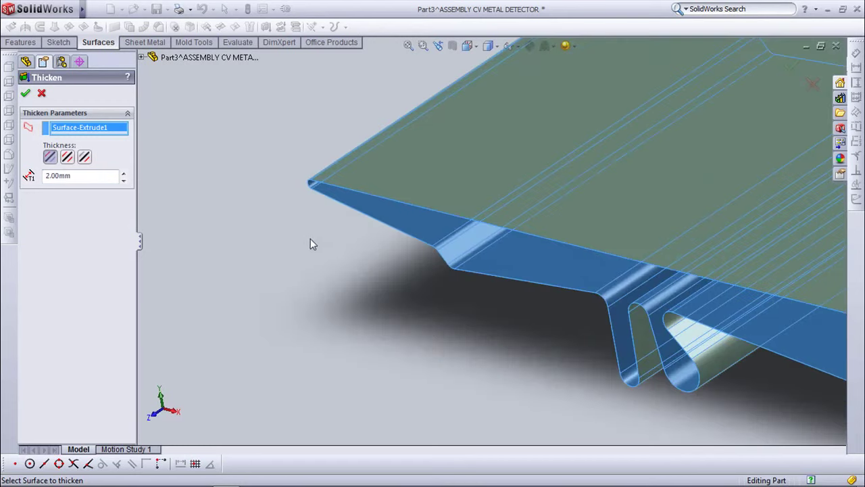
pyautogui.scroll(-3, 310, 239)
pyautogui.scroll(3, 349, 190)
pyautogui.scroll(3, 350, 190)
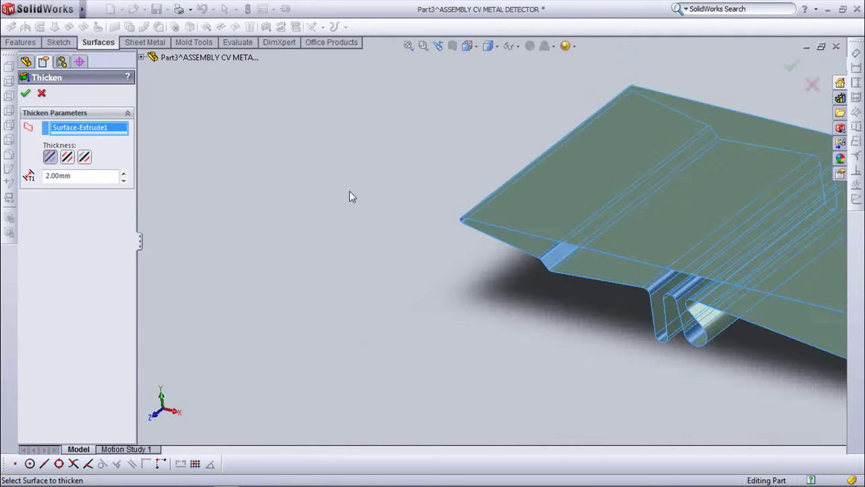
pyautogui.click(422, 47)
pyautogui.moveTo(614, 246); pyautogui.dragTo(723, 365)
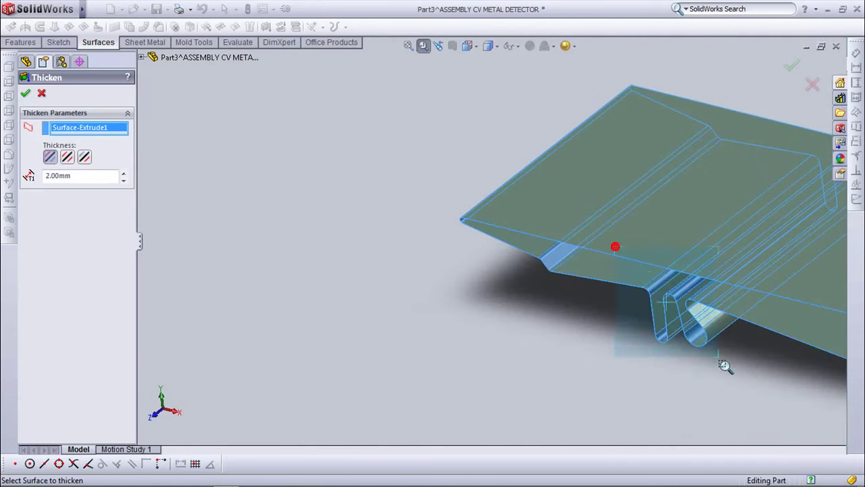
pyautogui.click(408, 45)
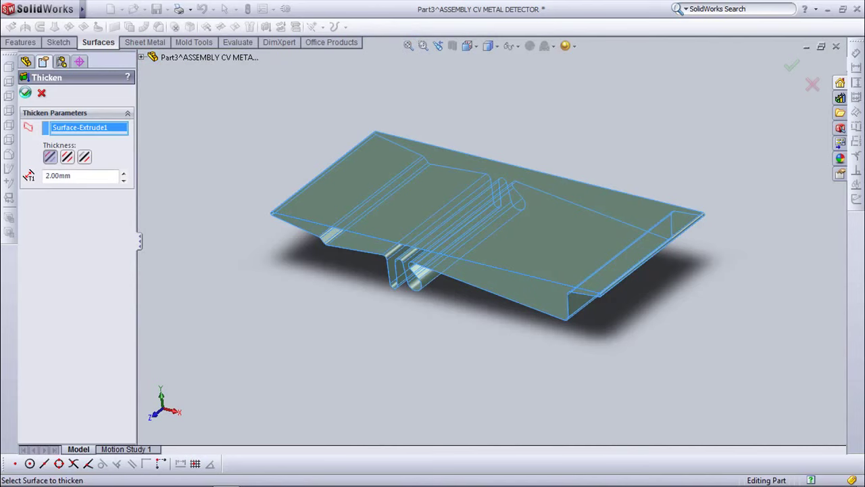
pyautogui.press('Return')
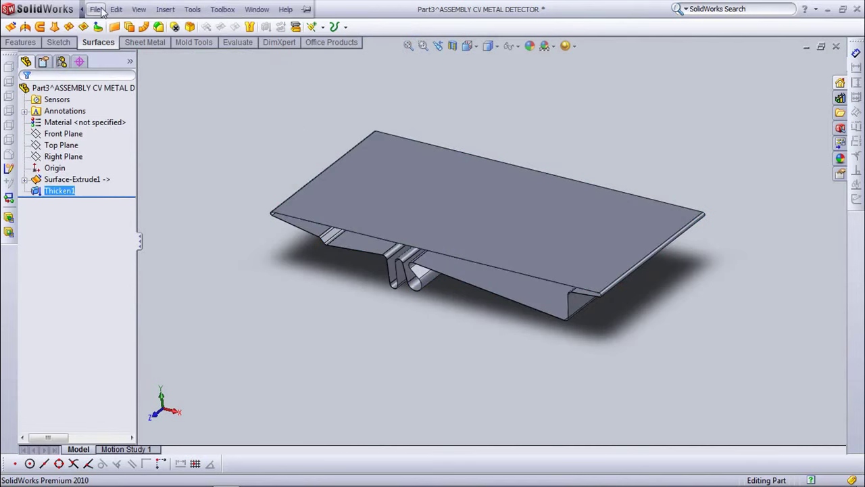
# - Save the part as BELT CONVEYOR and fit it in the view
pyautogui.click(92, 10)
pyautogui.click(131, 127)
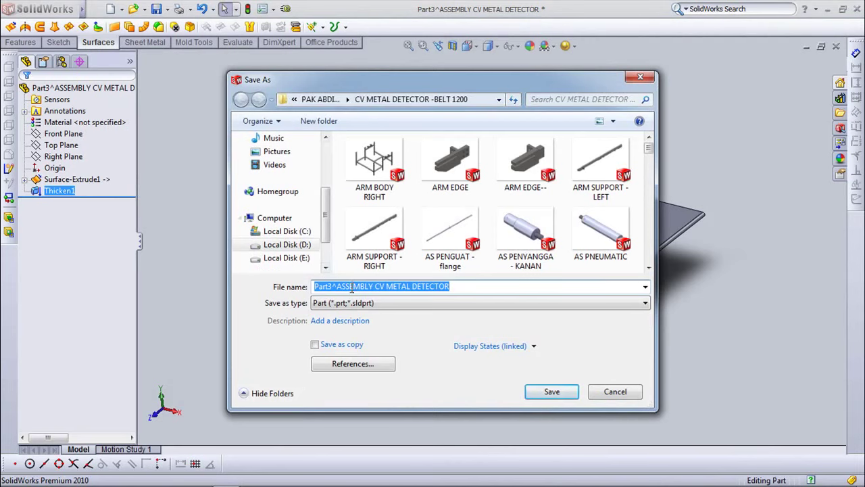
pyautogui.write('BE')
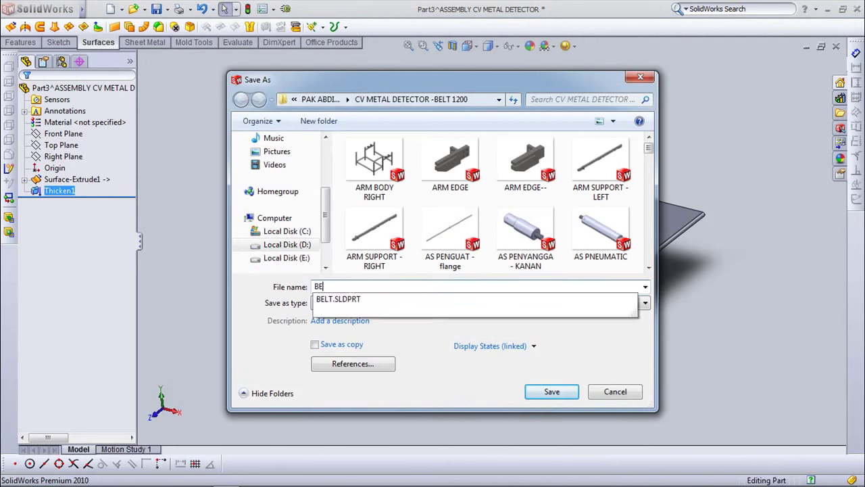
pyautogui.write('LT CONVEYOR')
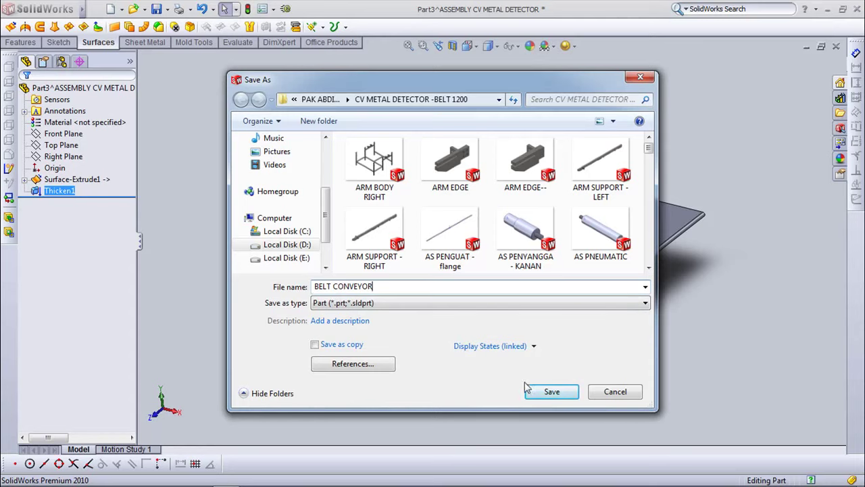
pyautogui.click(544, 392)
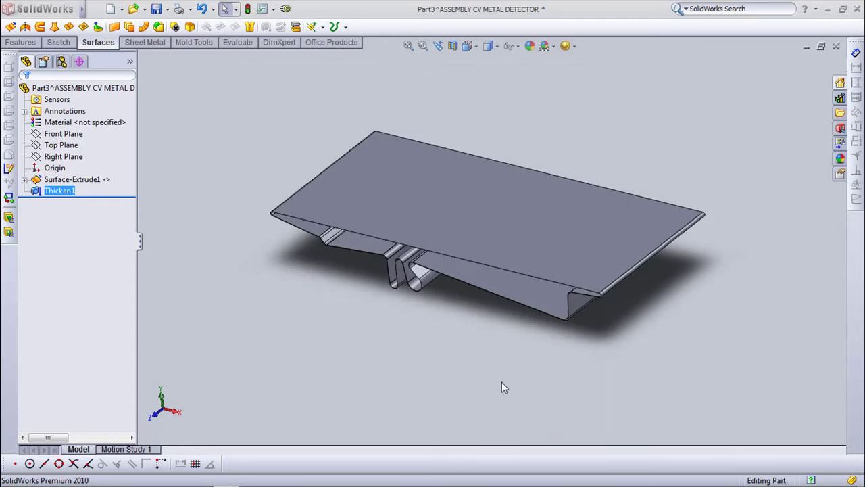
pyautogui.scroll(-2, 592, 327)
pyautogui.scroll(-2, 592, 327)
pyautogui.scroll(2, 582, 289)
pyautogui.press('f')
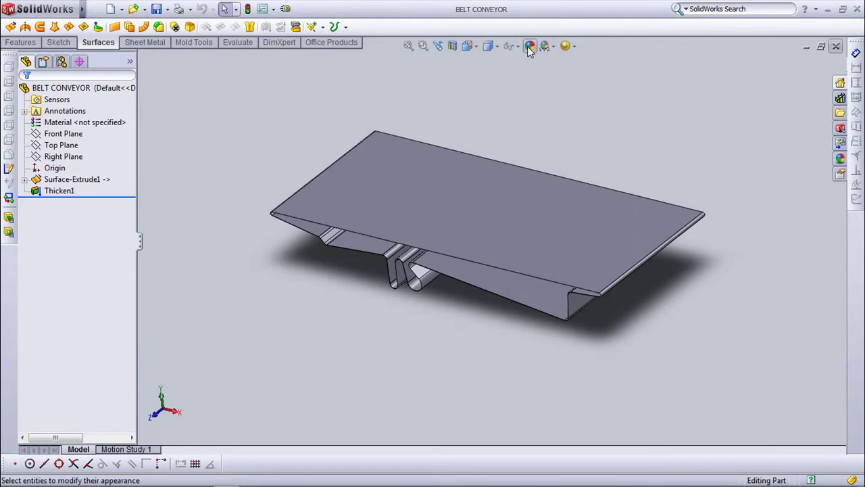
# - Apply the cyan colour swatch to the whole belt part in Edit Appearance
pyautogui.click(528, 47)
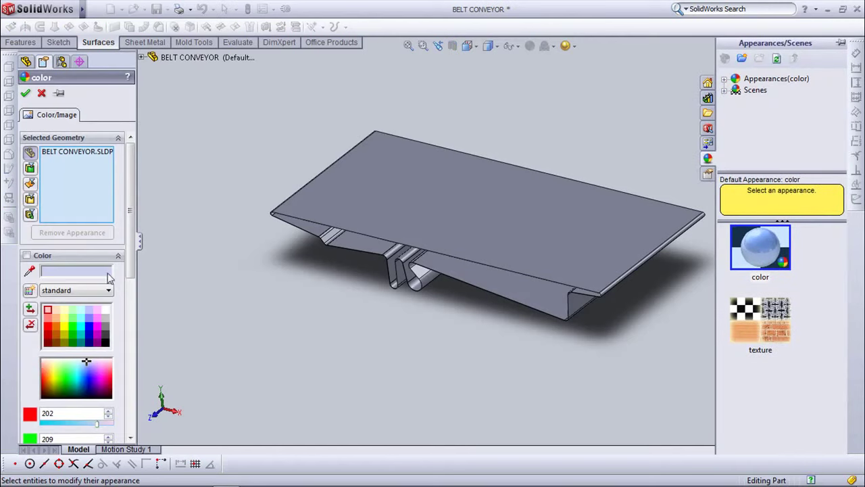
pyautogui.click(81, 331)
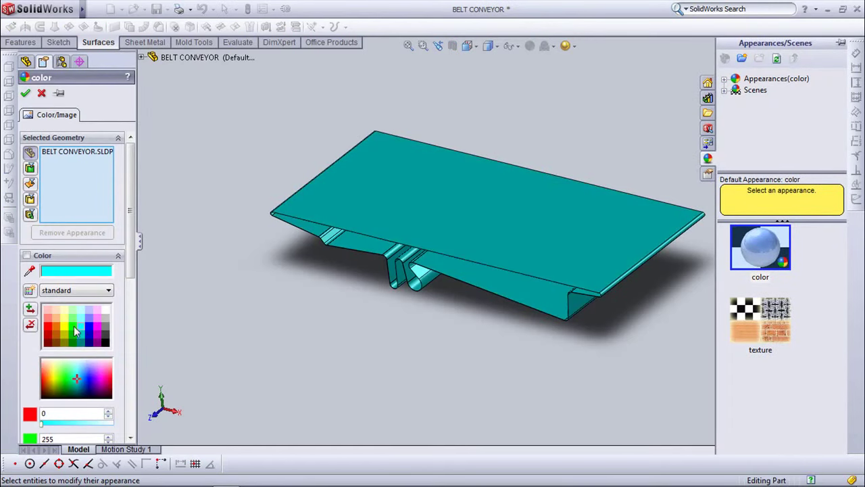
pyautogui.click(25, 94)
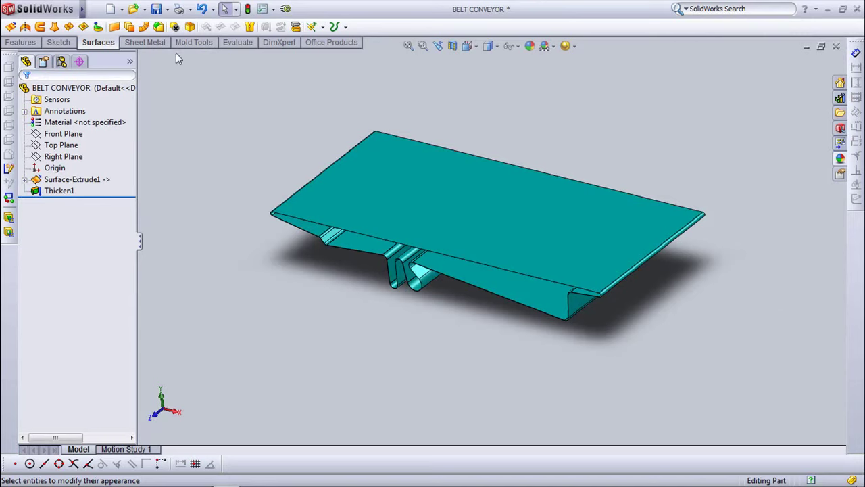
# - Save the belt, return to ASSEMBLY CV METAL DETECTOR and show all hidden components
pyautogui.click(156, 10)
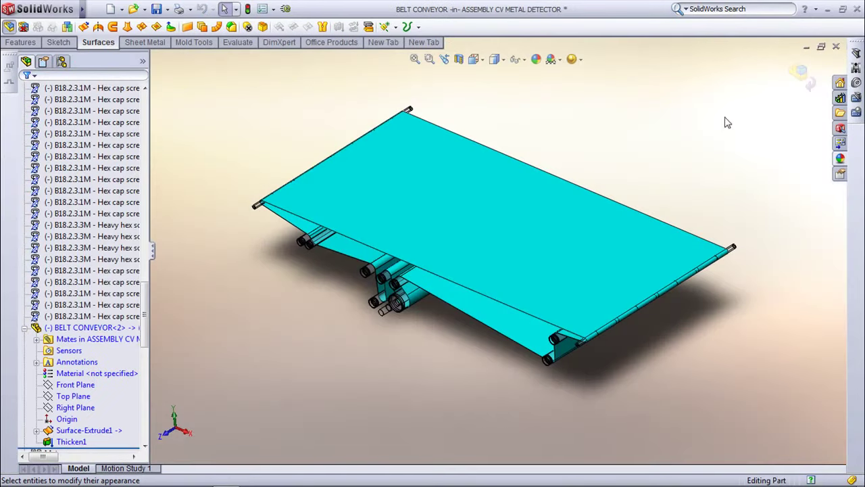
pyautogui.click(800, 73)
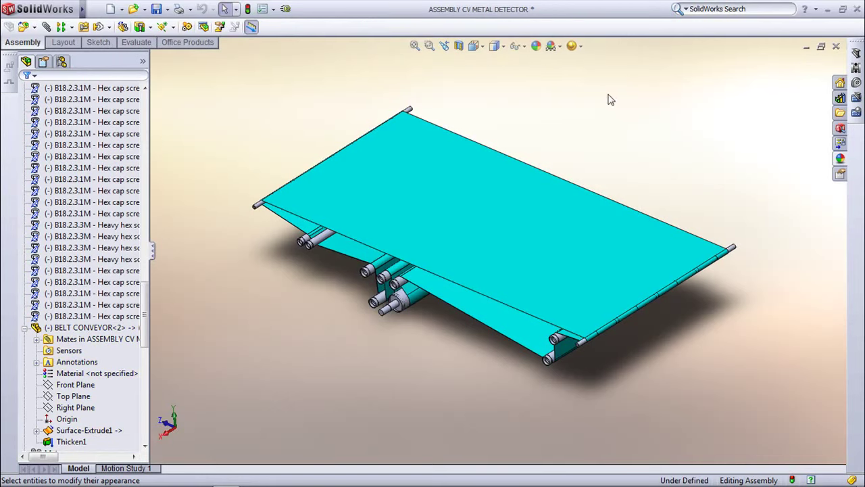
pyautogui.moveTo(143, 316); pyautogui.dragTo(144, 134)
pyautogui.click(95, 88)
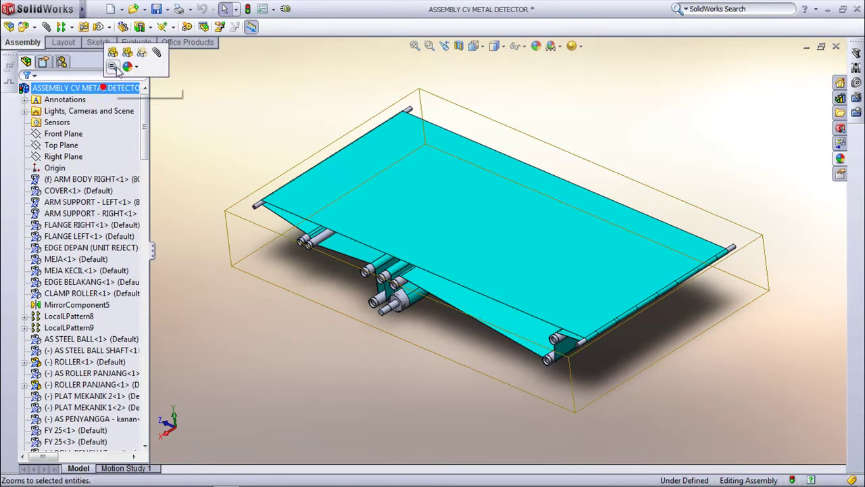
pyautogui.click(127, 54)
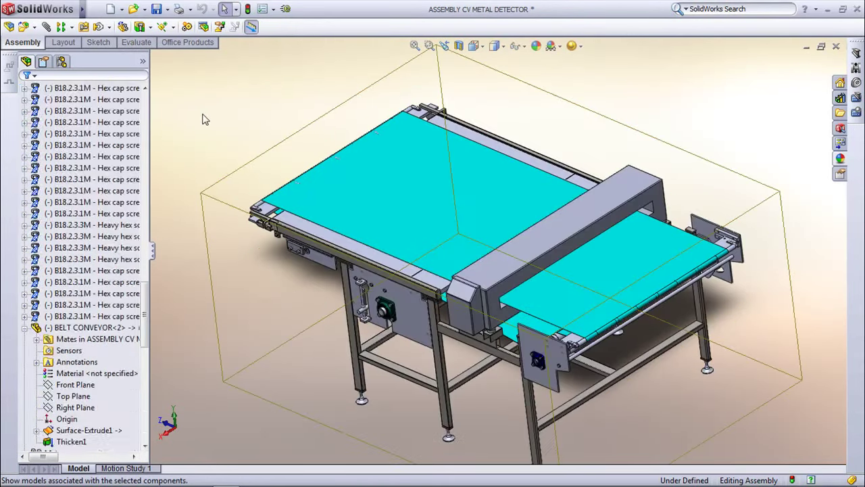
pyautogui.click(216, 128)
pyautogui.moveTo(223, 135); pyautogui.dragTo(255, 147, button='middle')
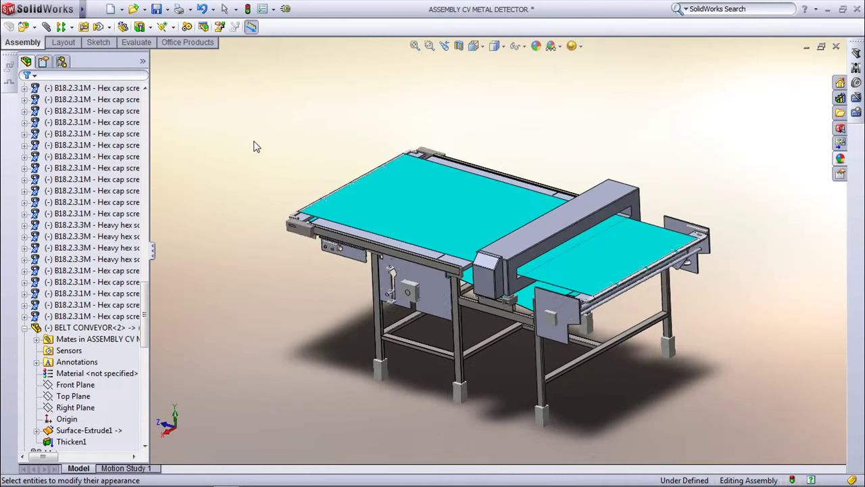